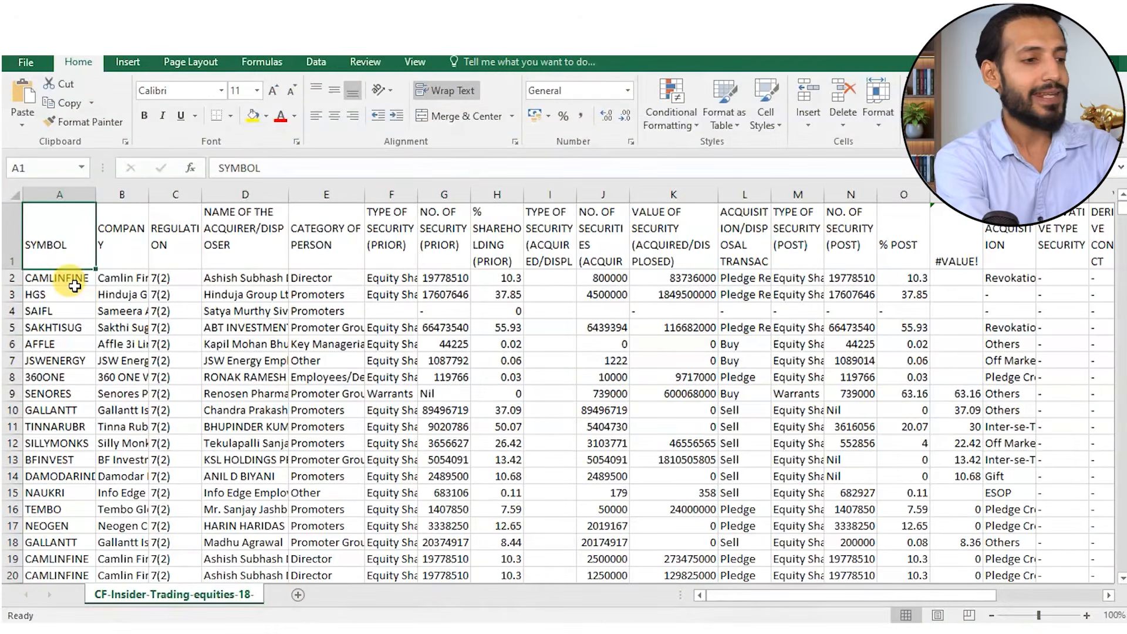
- Examine the column headings from Symbol through Category of Person and a few sample acquirer entries
click(73, 276)
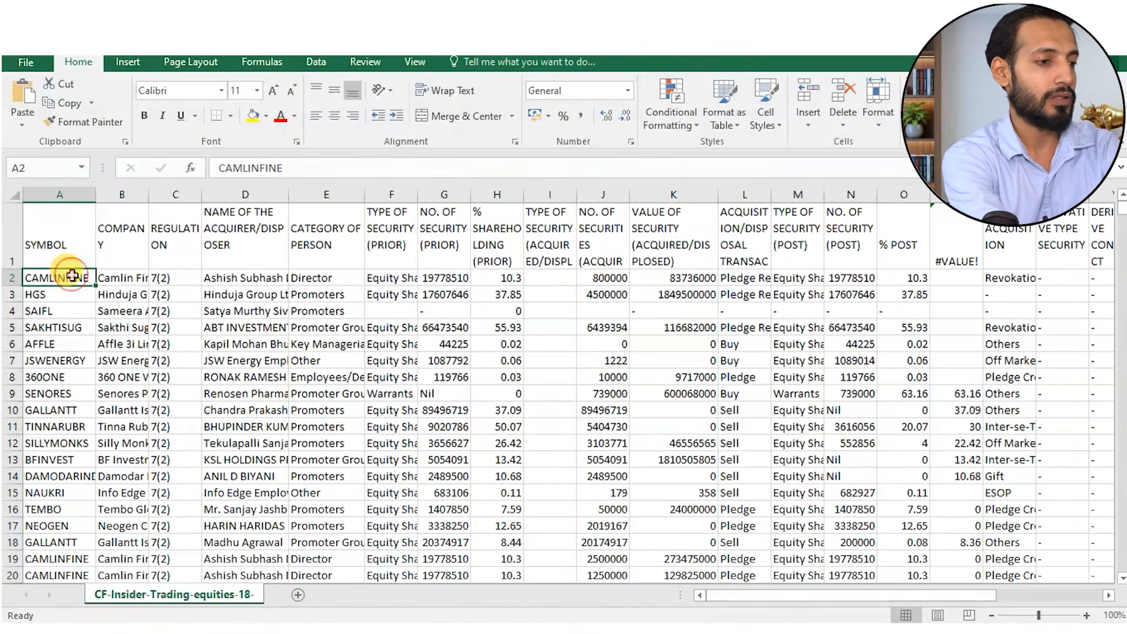
key(Up)
key(Right)
key(Right)
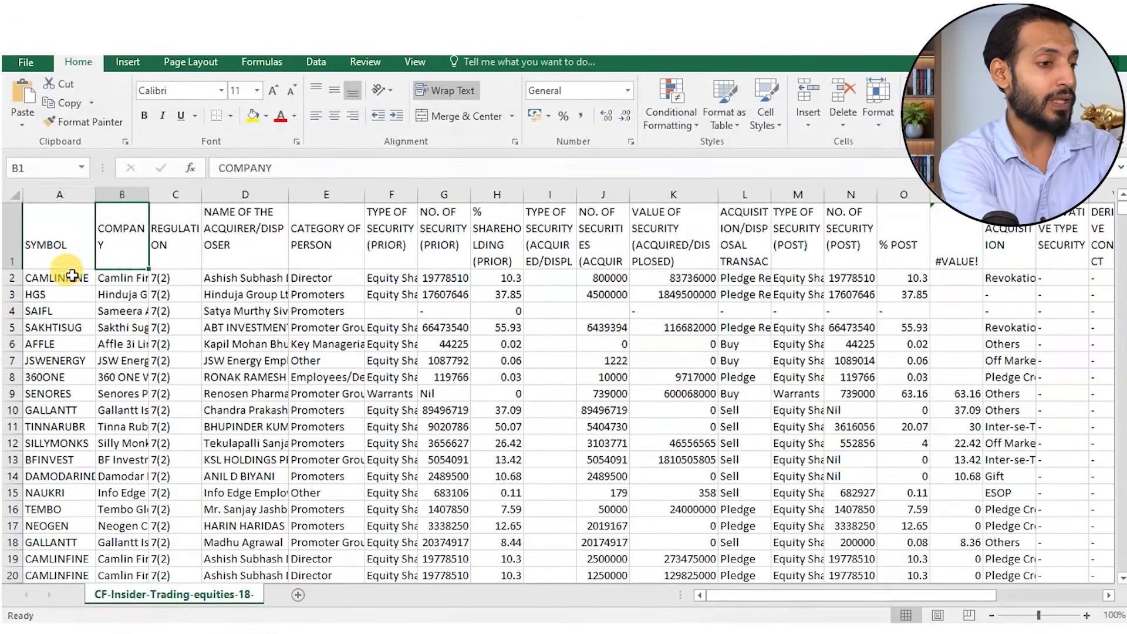
key(Right)
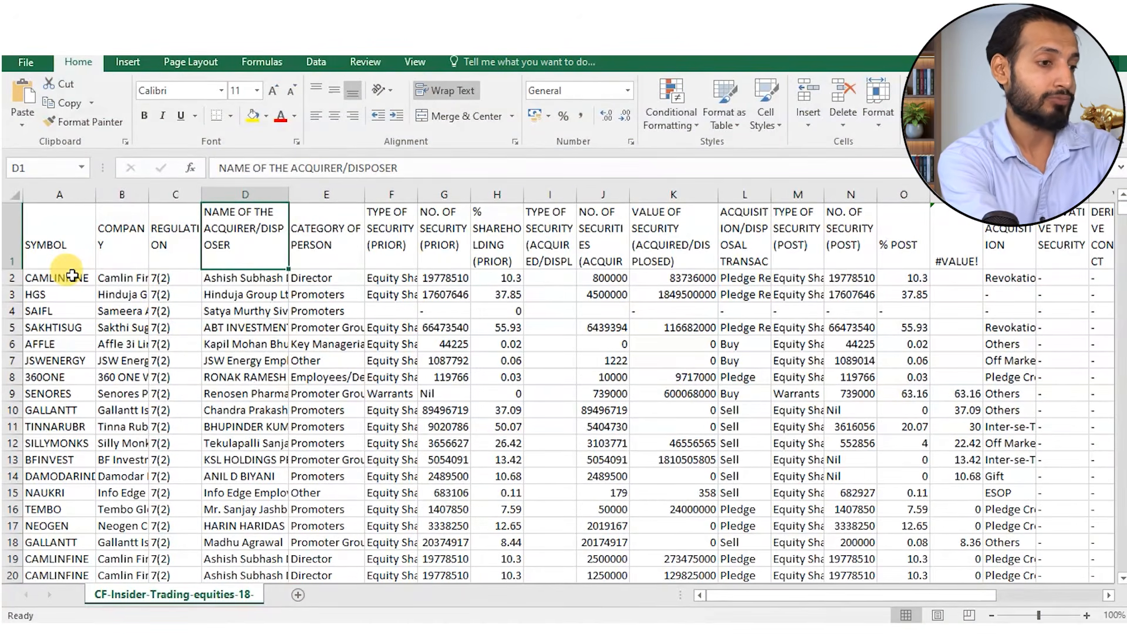
key(Right)
key(Left)
key(Down)
key(Down)
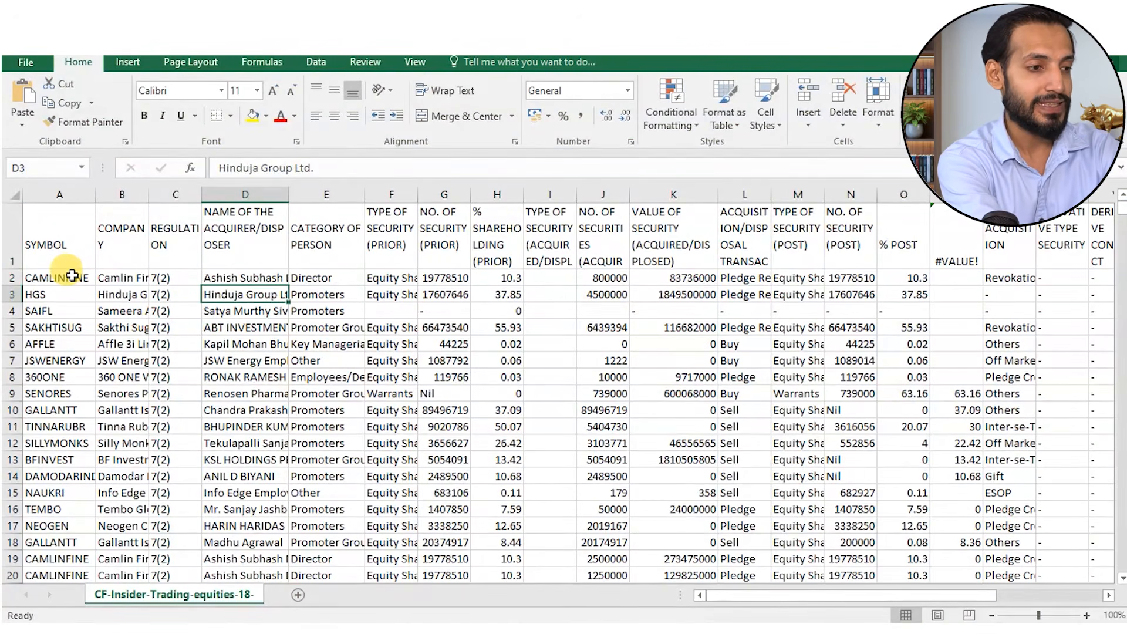
key(Up)
key(Right)
key(Up)
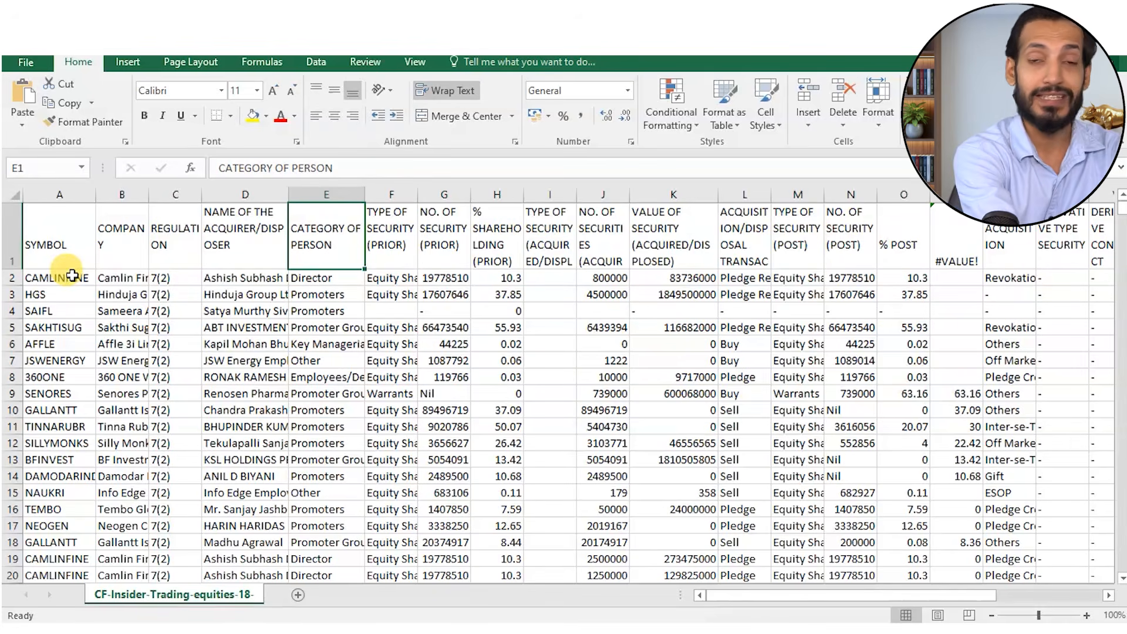
- Turn on filtering for the header row of the insider trading data
key(alt+d)
key(f)
key(f)
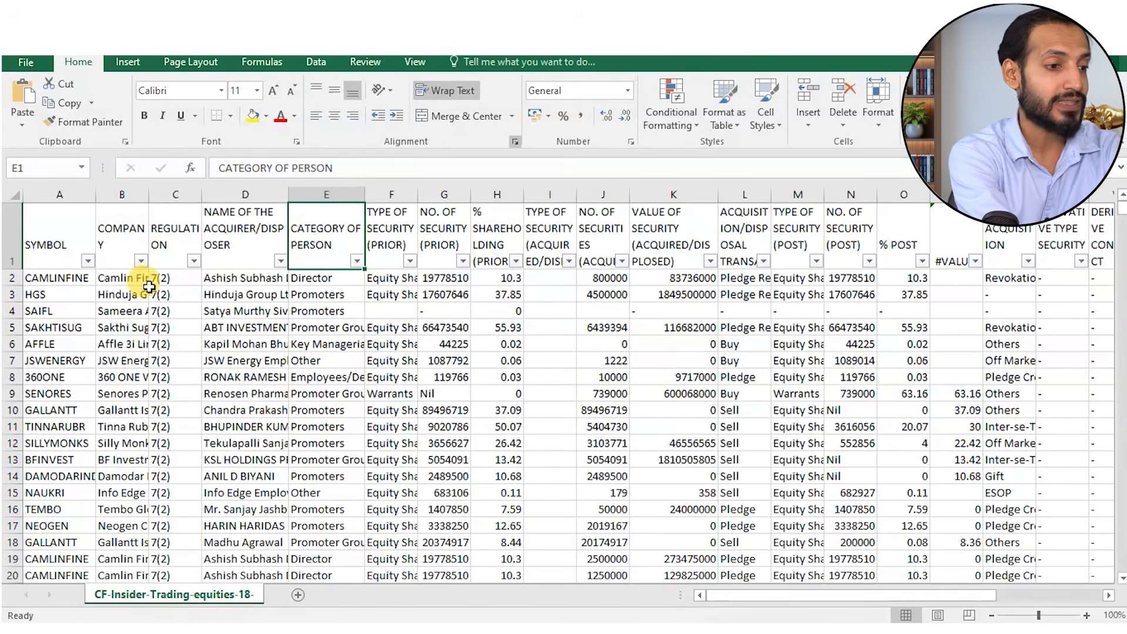
- In the Category of Person filter, deselect all values and include only Director
click(300, 305)
key(Right)
key(Left)
key(ctrl+Up)
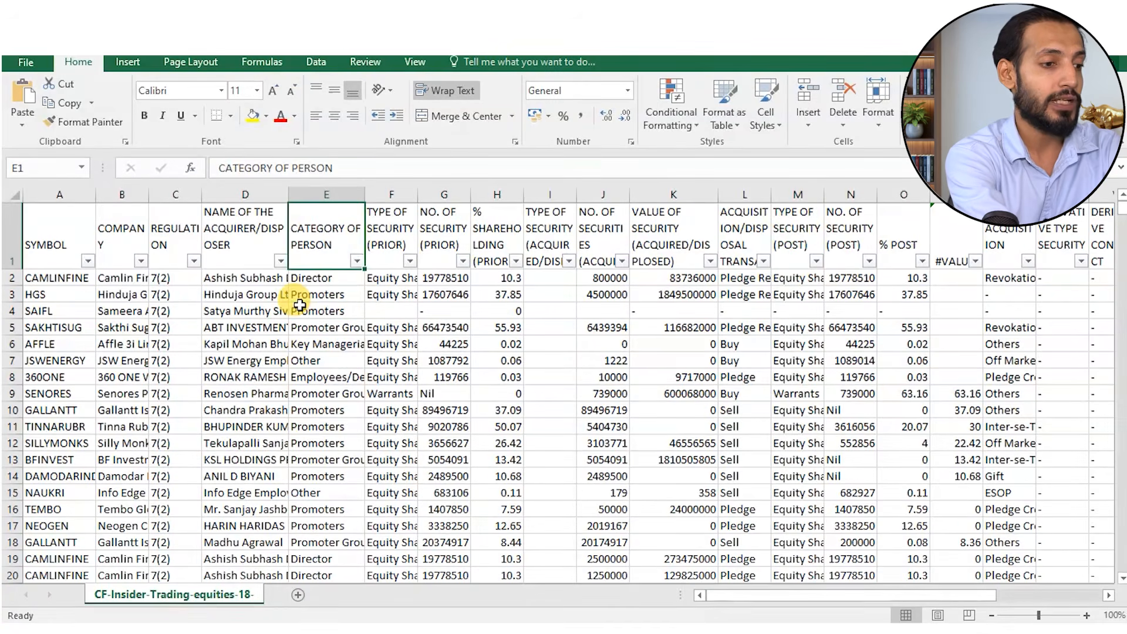
key(alt+Down)
key(Tab)
key(space)
key(Down)
key(Down)
key(space)
- Add Promoter Group and Promoters to the Category of Person filter and apply it
key(Down)
key(Down)
key(Down)
key(Down)
key(Down)
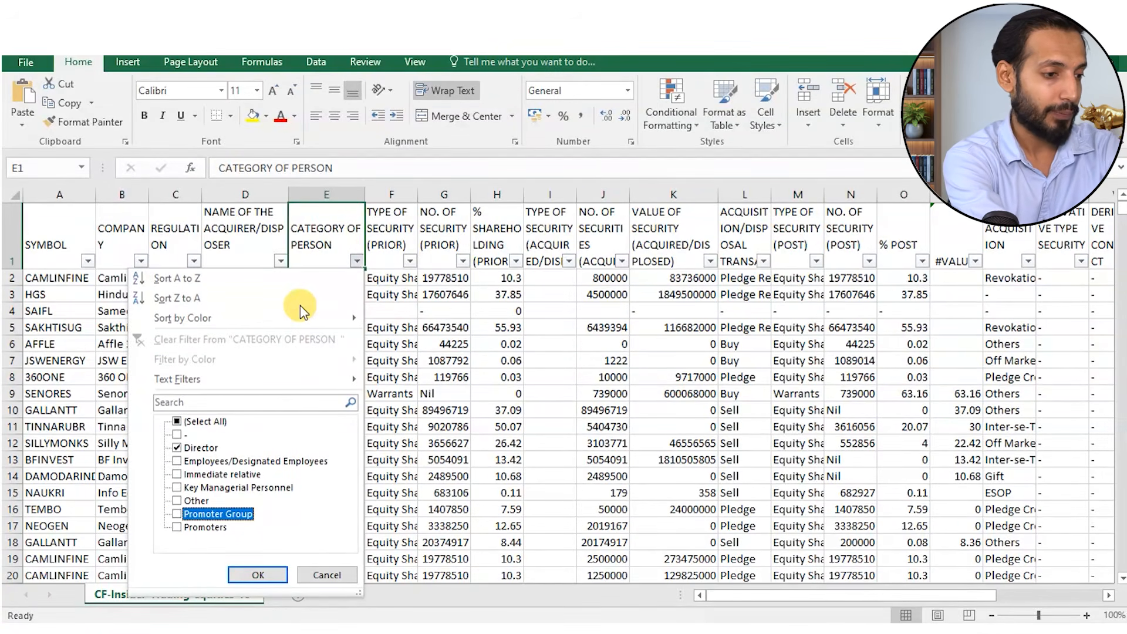
key(Down)
key(space)
key(Up)
key(Up)
key(Up)
key(Up)
key(Down)
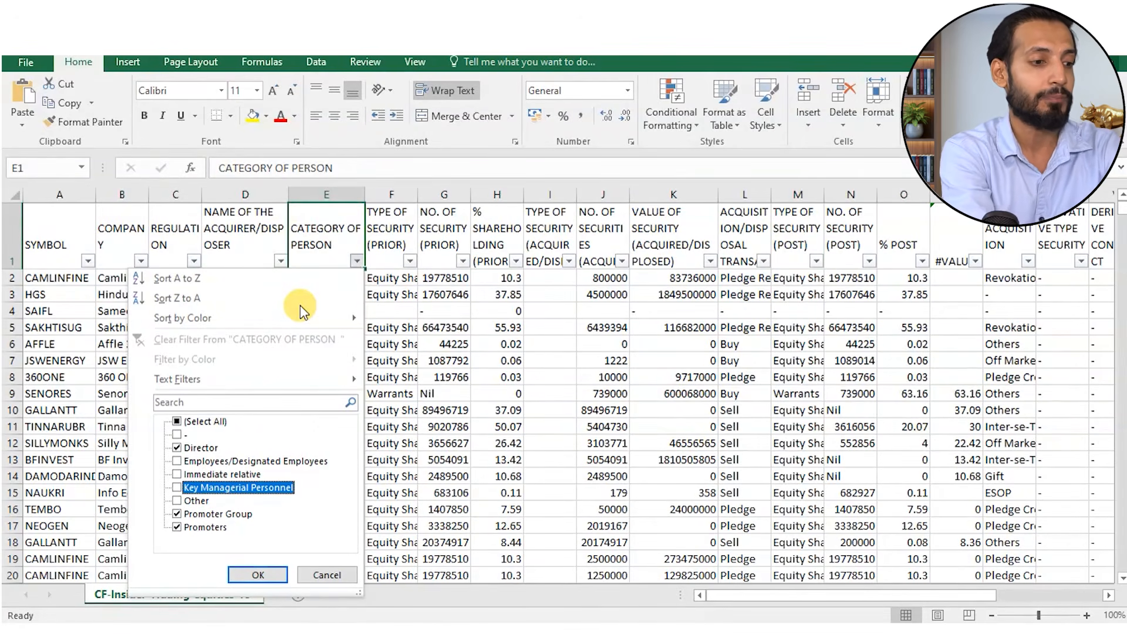
key(Up)
key(Up)
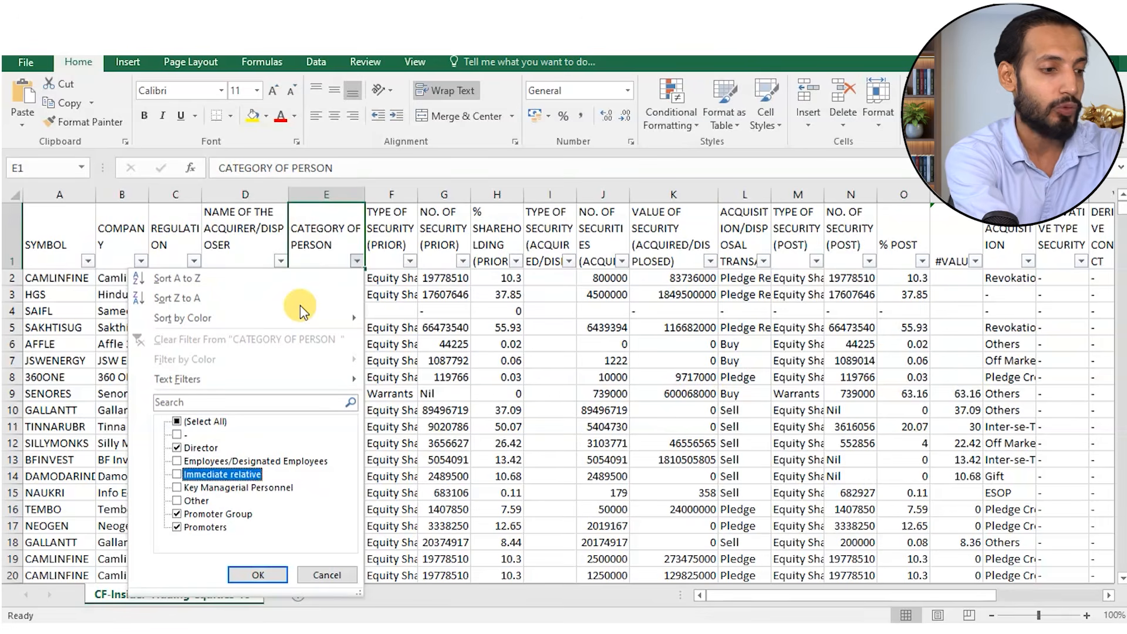
key(Down)
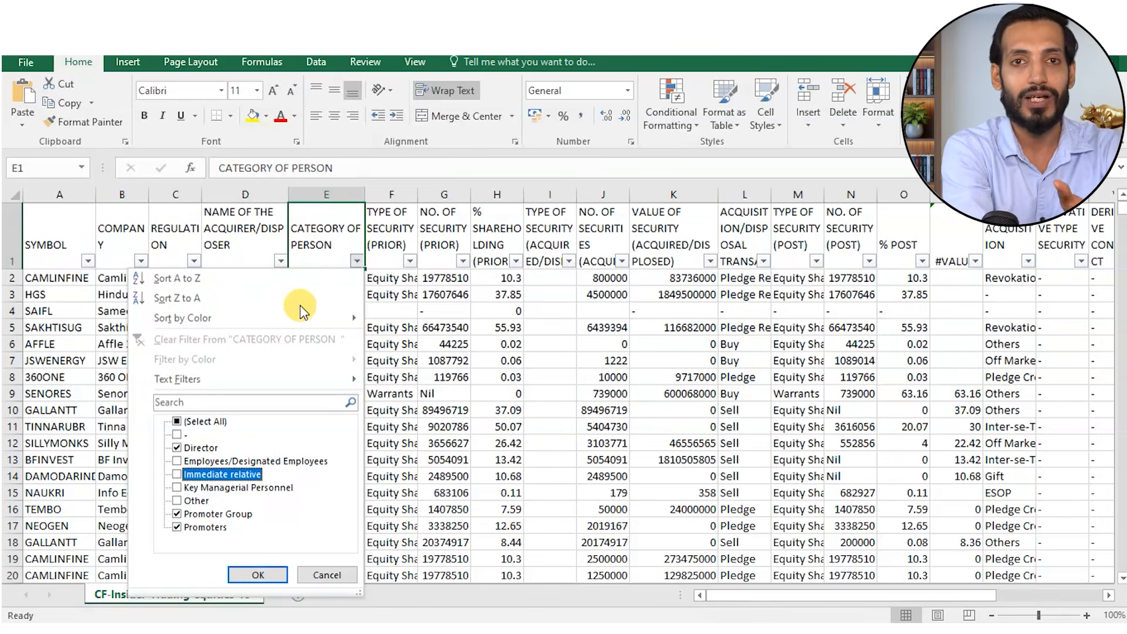
key(Down)
key(Down)
key(Down)
key(Down)
key(Tab)
key(Return)
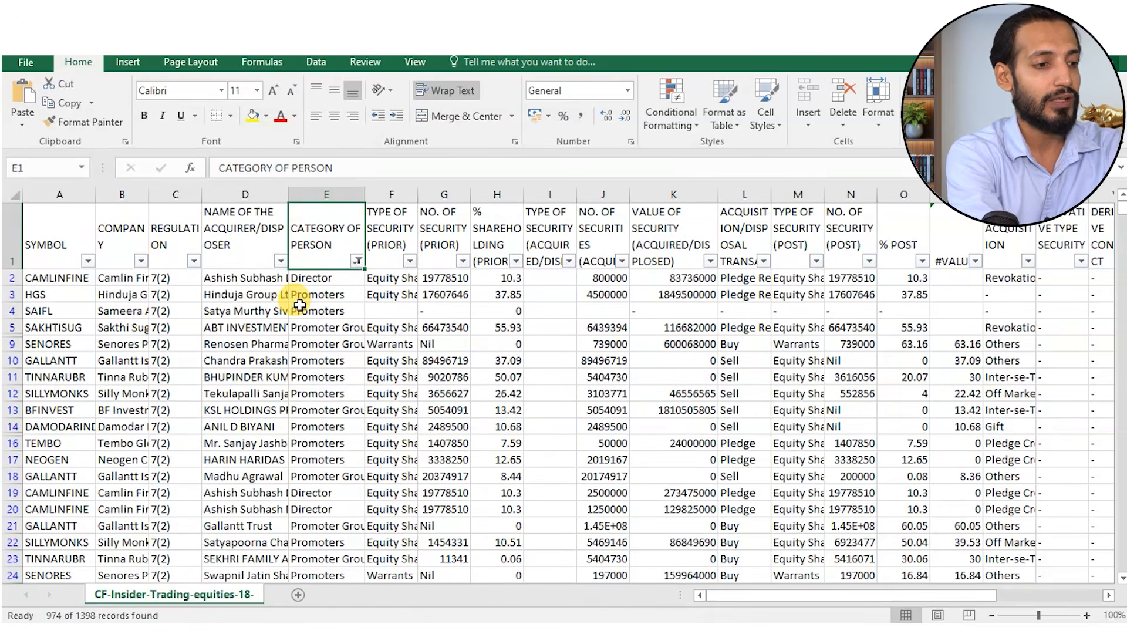
- Filter the Type of Security (Prior) column to Equity Shares only
key(Right)
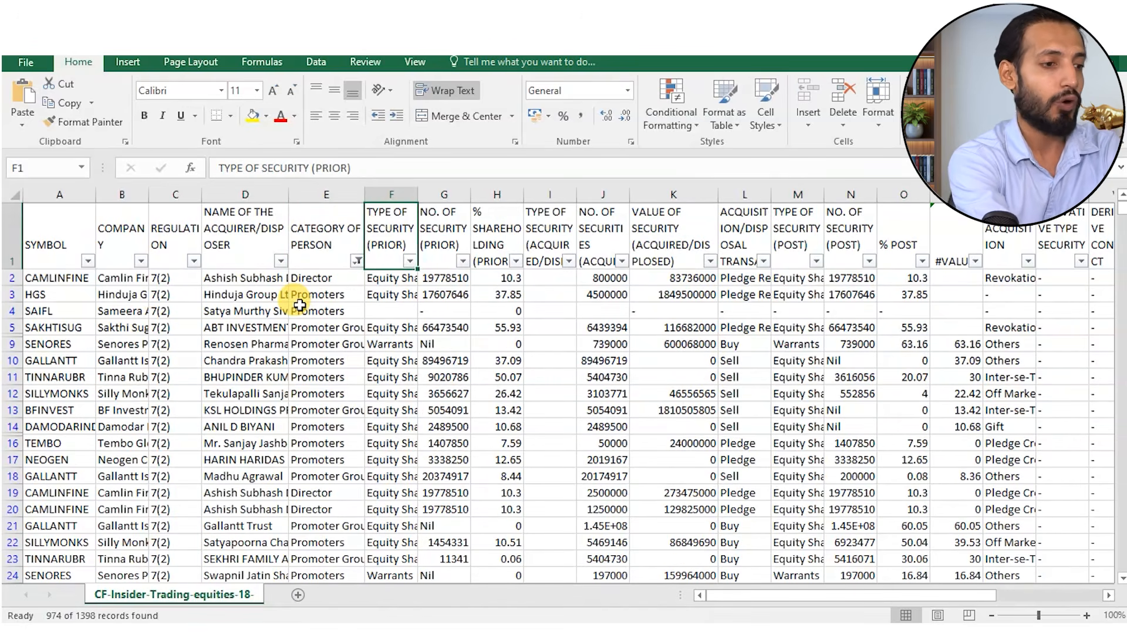
key(alt+Down)
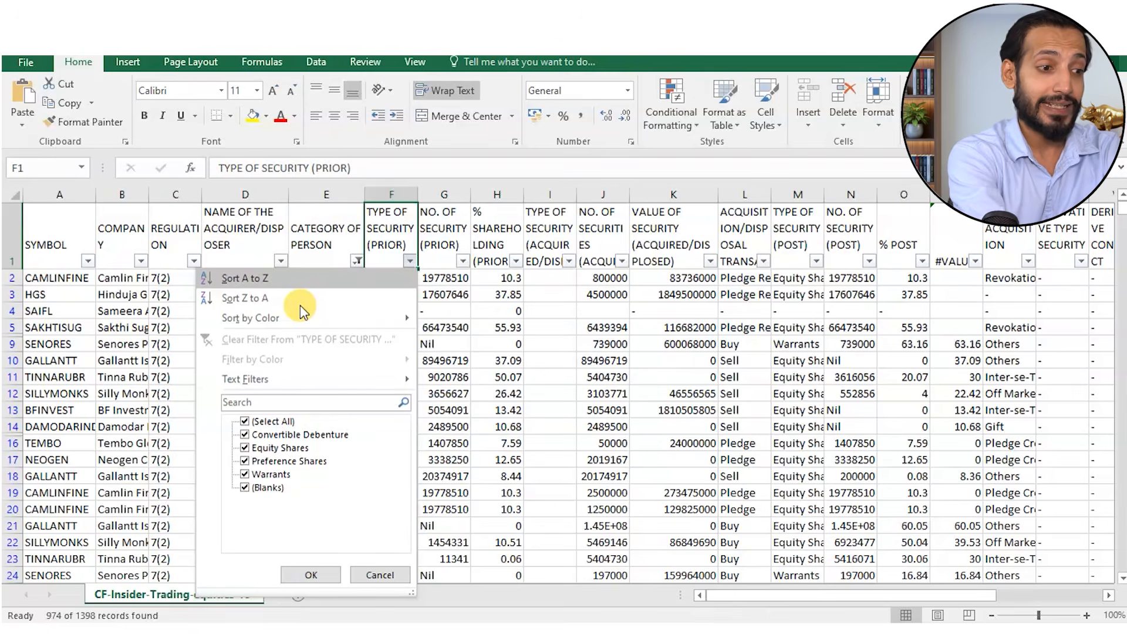
click(245, 420)
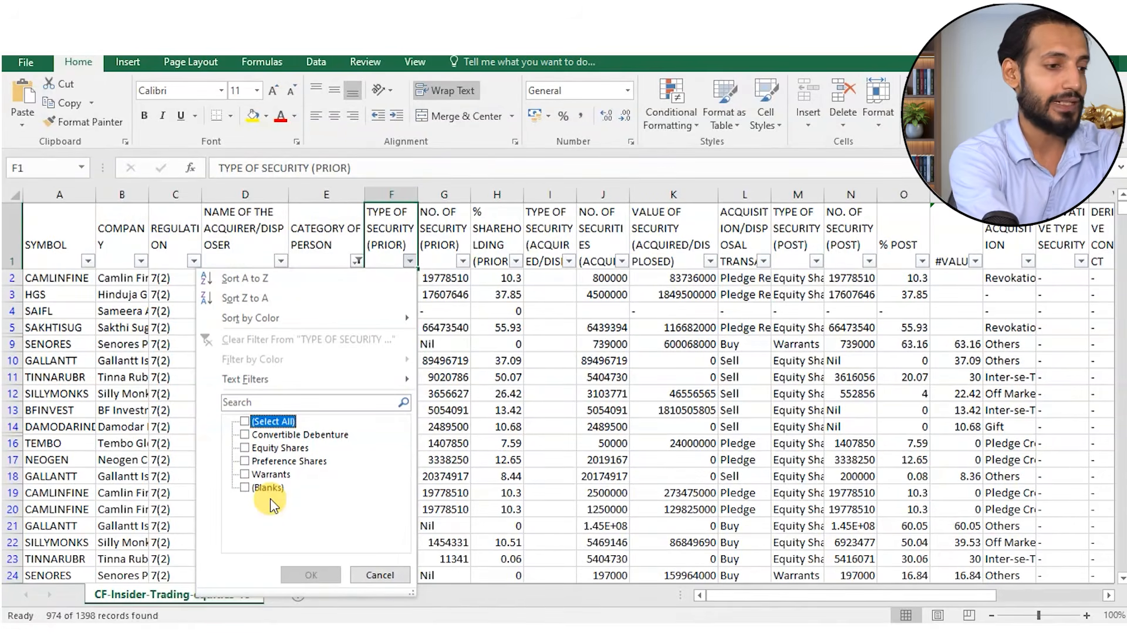
key(Down)
key(Down)
key(space)
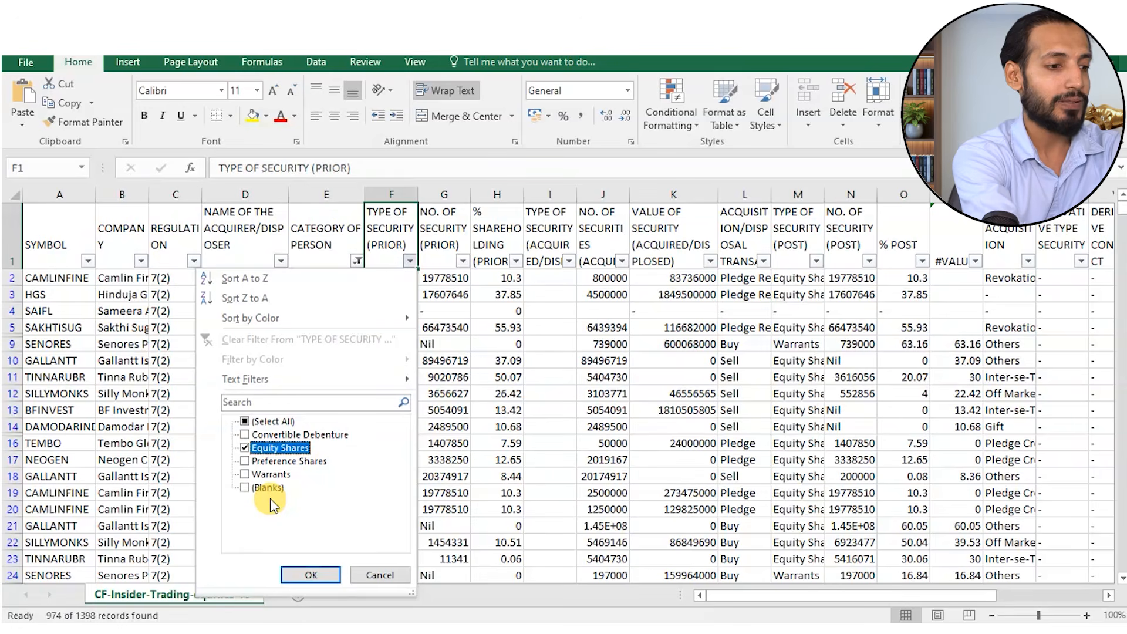
key(Down)
key(Down)
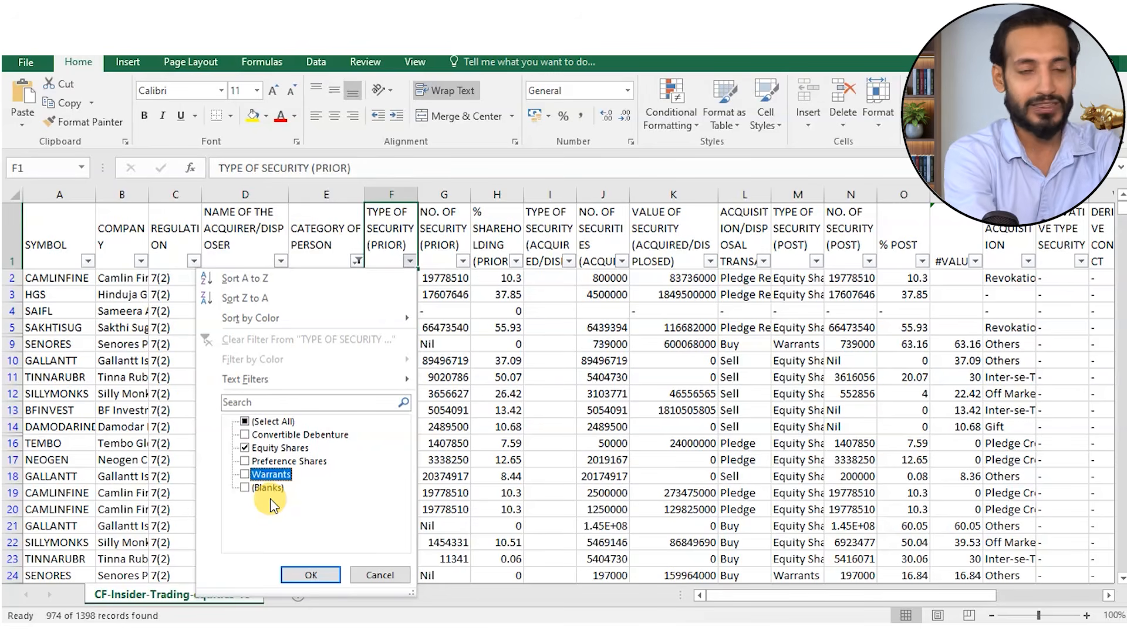
key(Up)
key(Up)
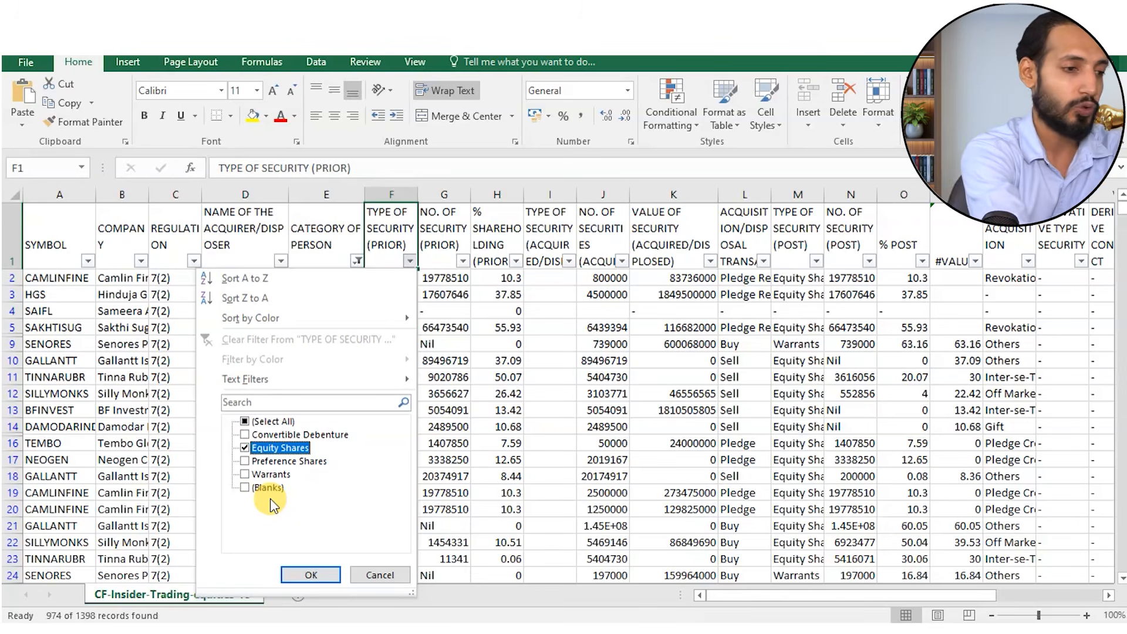
key(Return)
- Filter the Acquisition/Disposal Transaction Type column to Pledge only
key(Right)
key(Right)
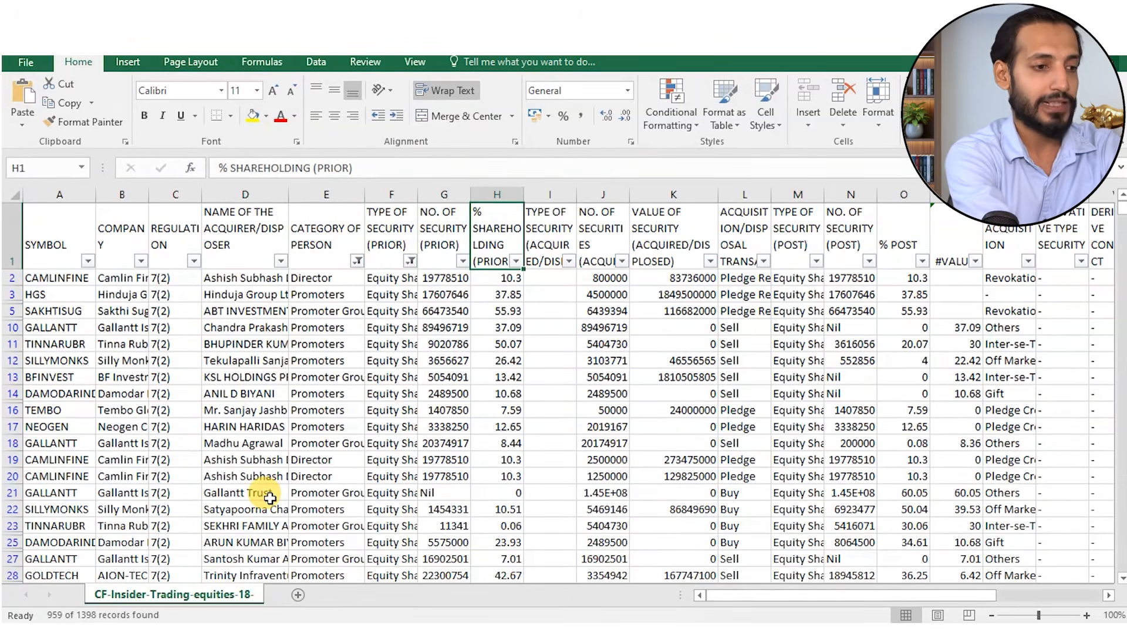
key(Right)
key(Right)
key(Right)
key(Right)
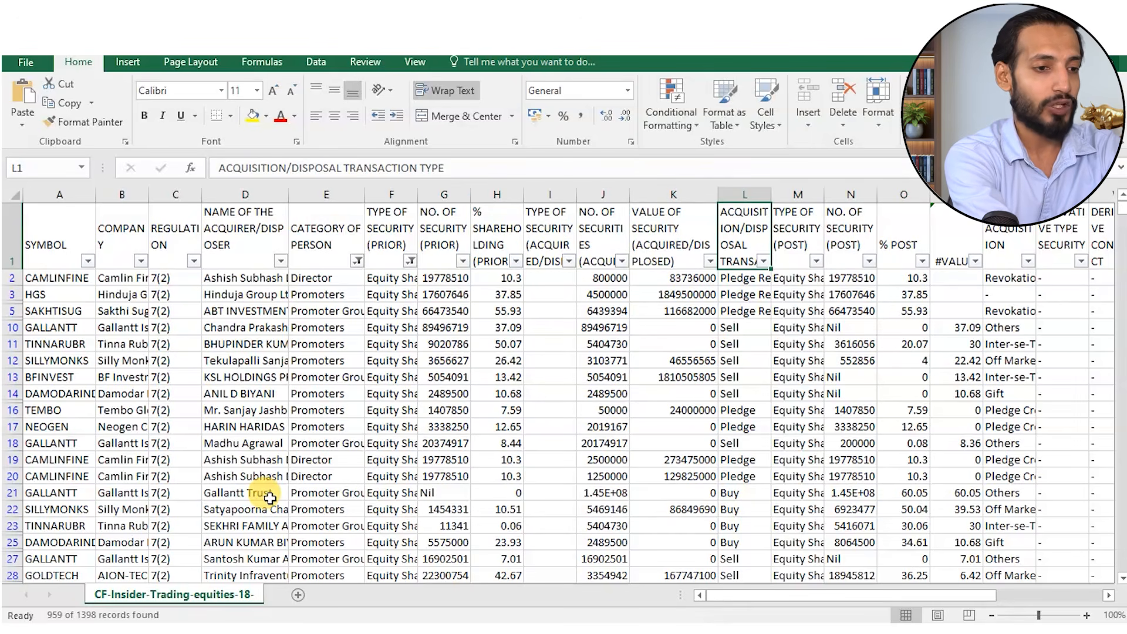
key(alt+Down)
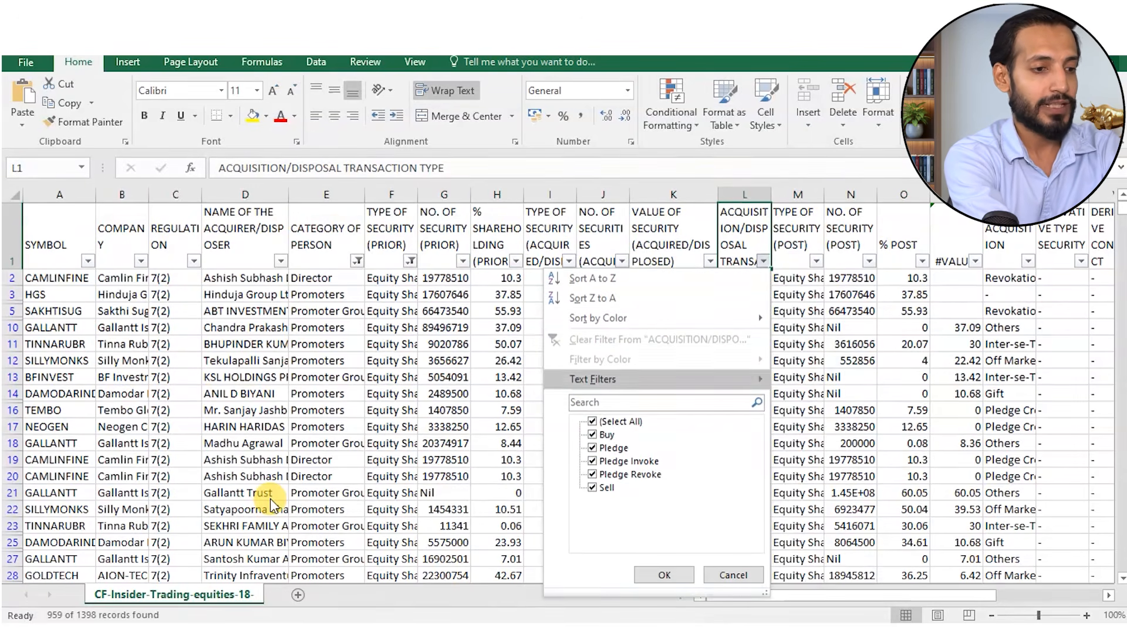
key(Down)
key(Down)
key(Down)
key(Down)
key(Up)
key(space)
key(Down)
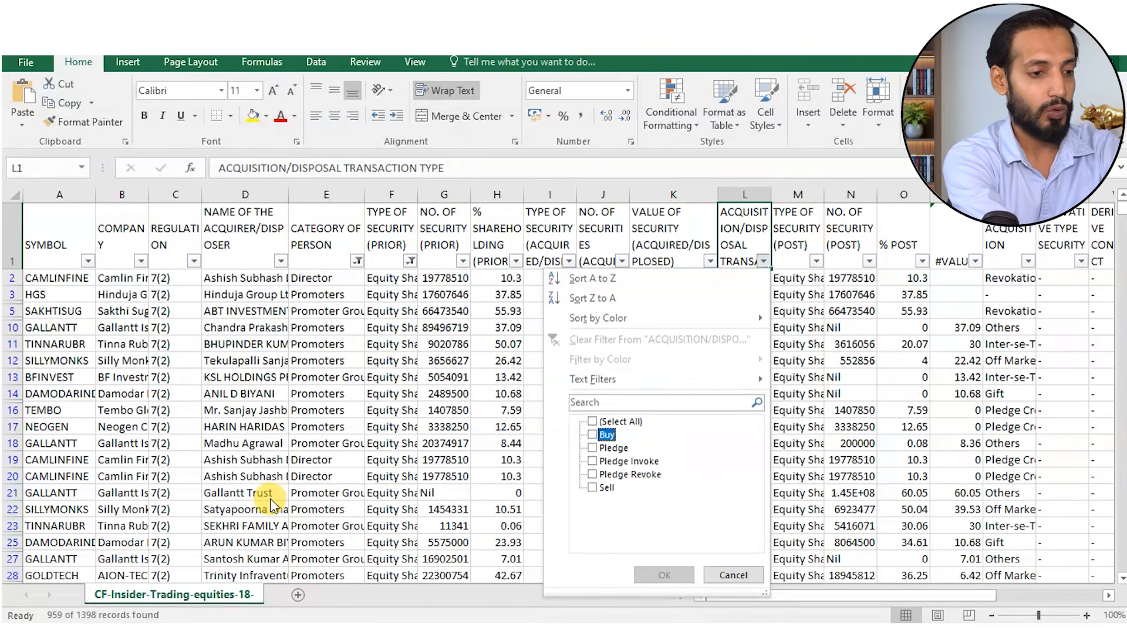
key(Down)
key(Down)
key(Down)
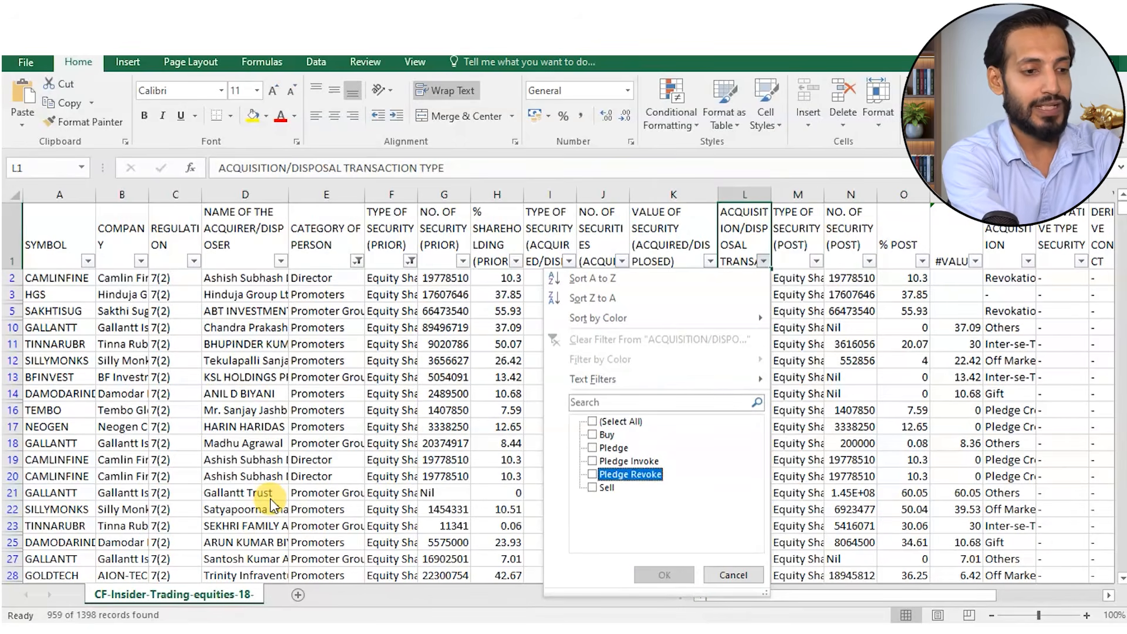
key(Down)
key(Up)
key(Up)
key(Up)
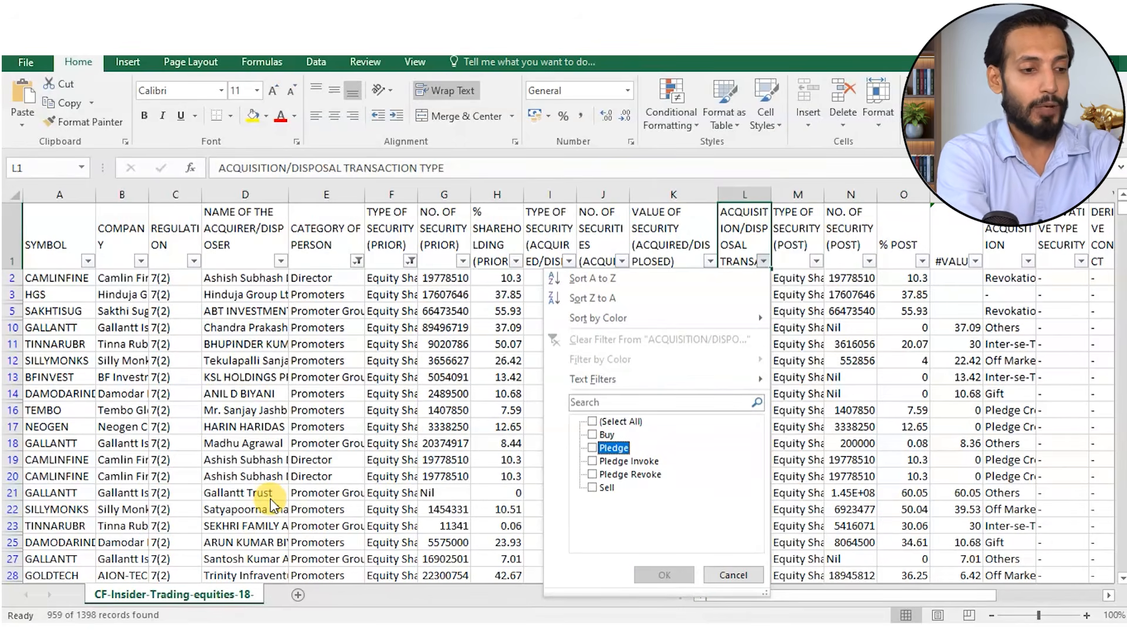
key(space)
key(Return)
- Review the pledge transactions across the symbol, security and transaction type columns
key(Right)
key(Left)
key(Down)
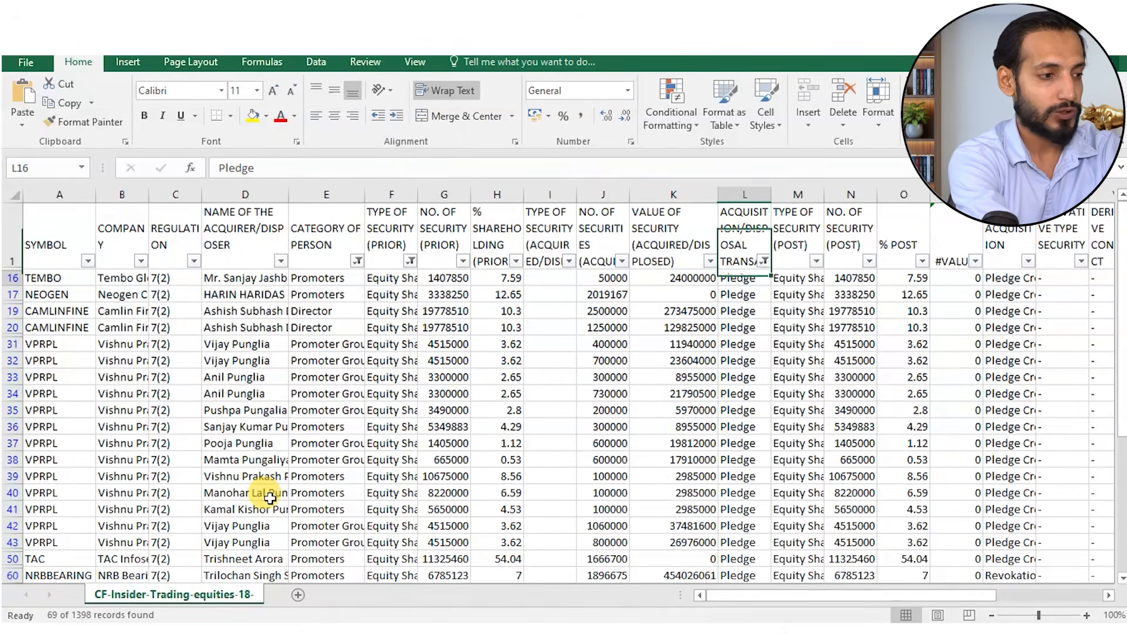
key(Down)
key(ctrl+Down)
key(Up)
key(Left)
key(Left)
key(Left)
key(Left)
key(Left)
key(Left)
key(Left)
key(Left)
key(Left)
key(Left)
key(Left)
key(ctrl+Up)
key(Right)
key(Left)
key(Down)
key(Down)
key(Right)
key(Right)
key(Right)
key(Right)
key(Right)
key(Right)
key(Right)
key(Up)
key(Right)
key(Right)
key(Right)
key(Right)
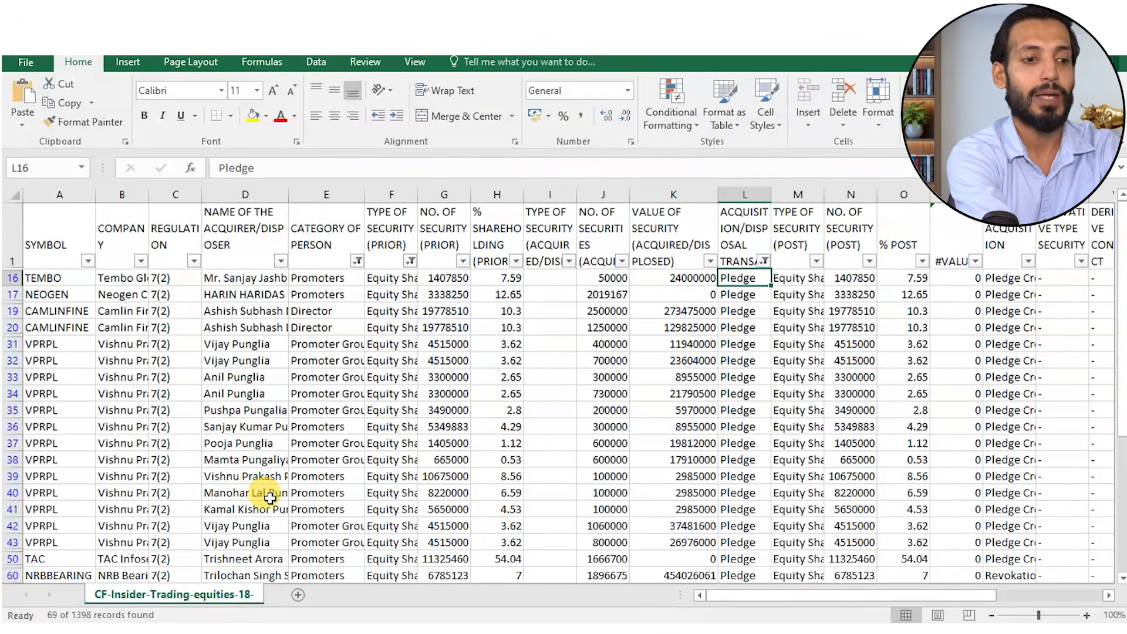
key(Up)
key(Right)
key(Left)
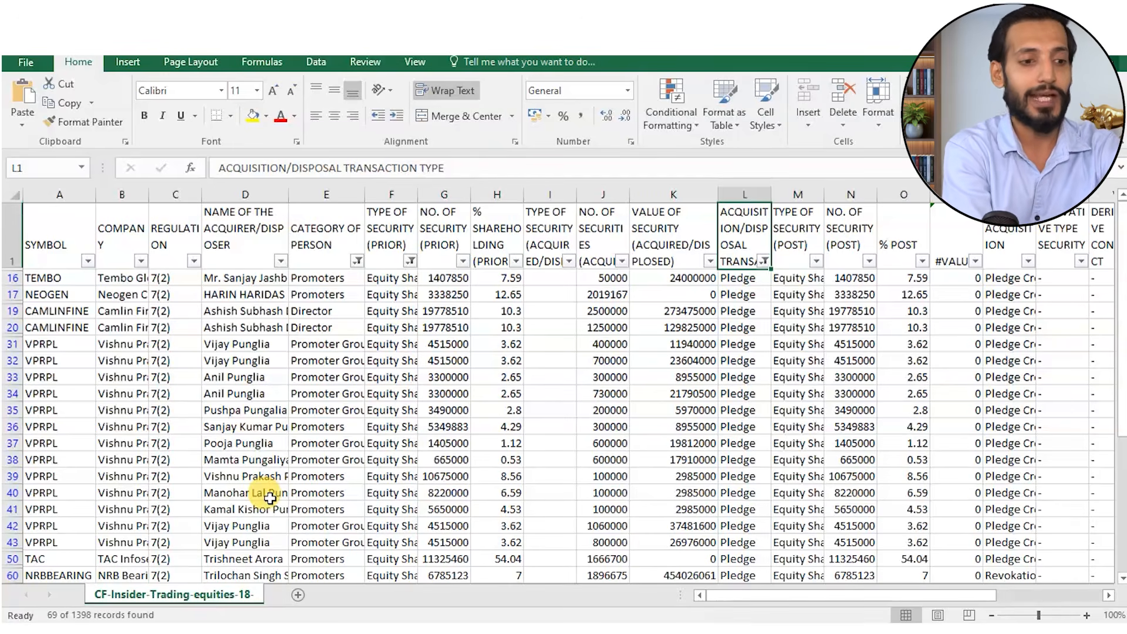
- Change the Acquisition/Disposal Transaction Type filter to show only Buy
key(Right)
key(Left)
key(alt+Down)
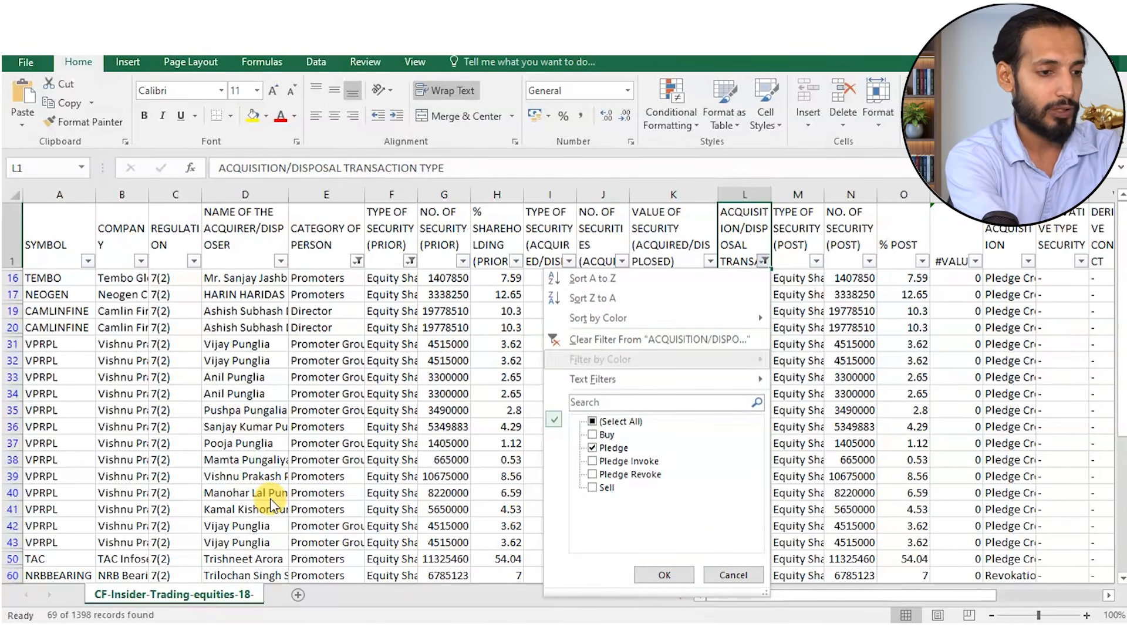
key(Down)
key(Down)
key(Down)
key(Down)
key(Up)
key(space)
key(space)
key(Down)
key(space)
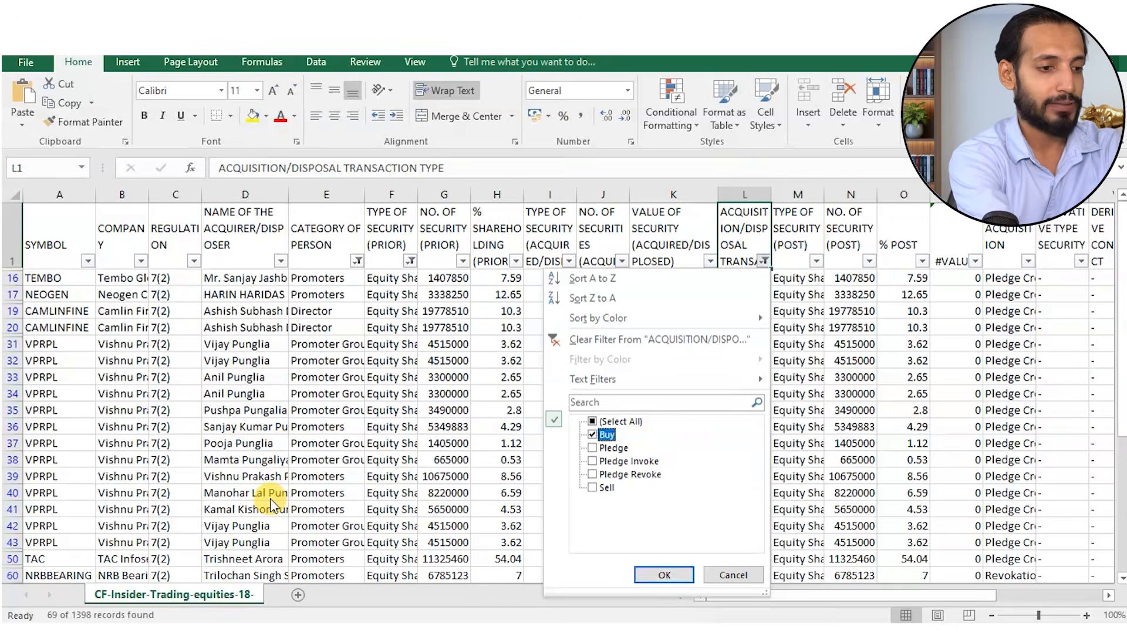
key(Return)
- Filter the mode of acquisition column to exclude the Off Market and Inter-se Transfer entries
key(Down)
key(Right)
key(Left)
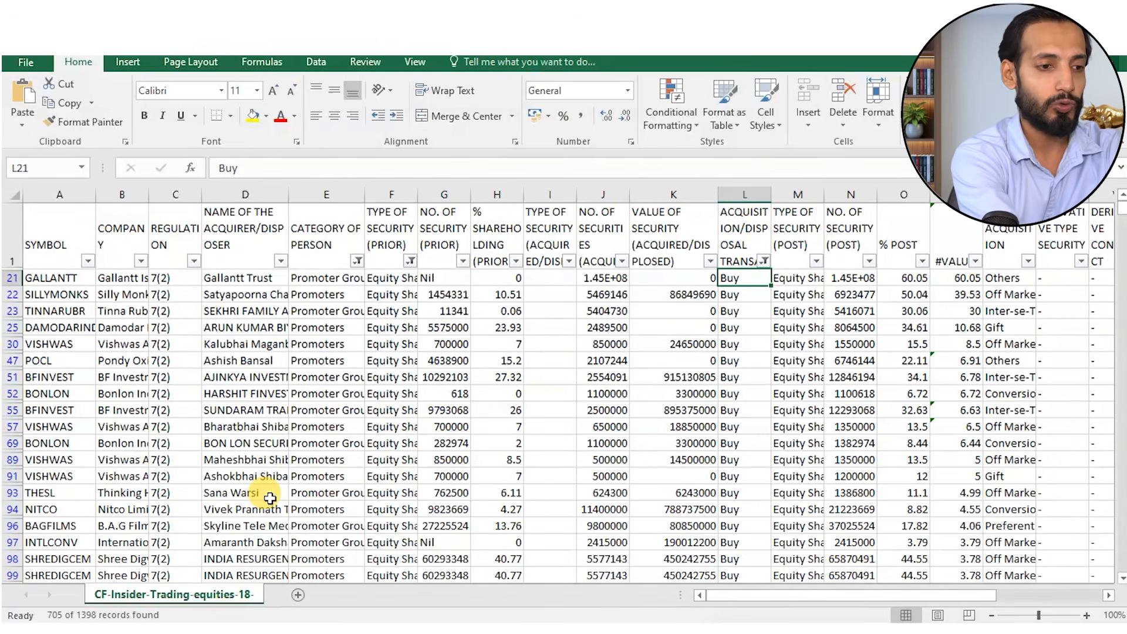
key(Right)
key(Right)
key(Right)
key(Up)
key(Left)
key(Left)
key(Right)
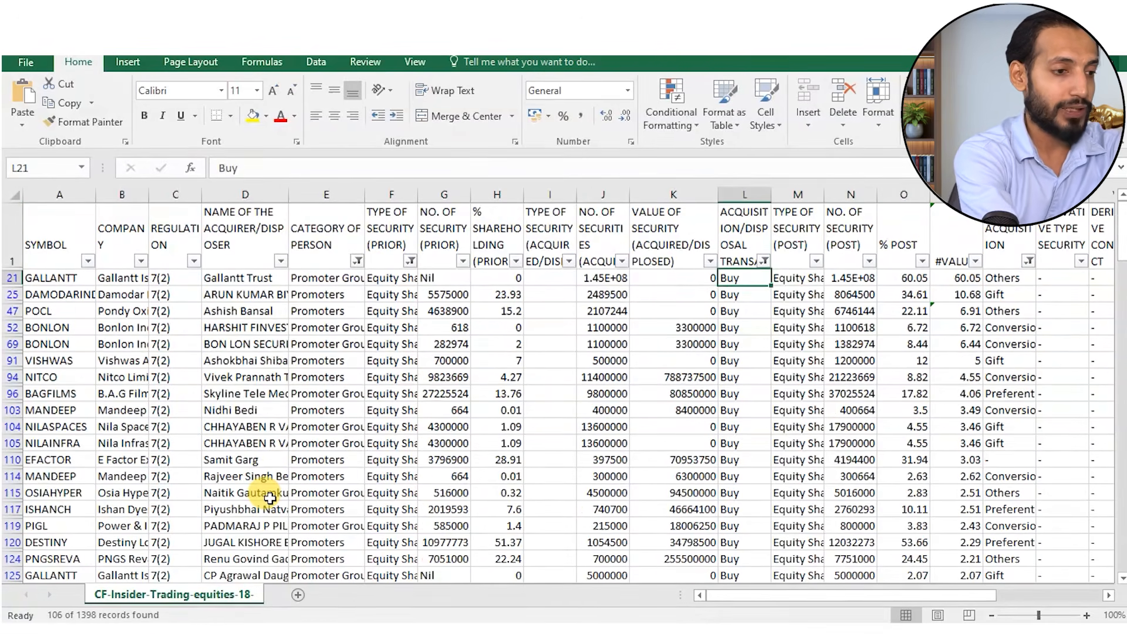
- Review the filtered buy transactions back through the acquirer and category columns, ending at the Symbol heading
key(Left)
key(Left)
key(Left)
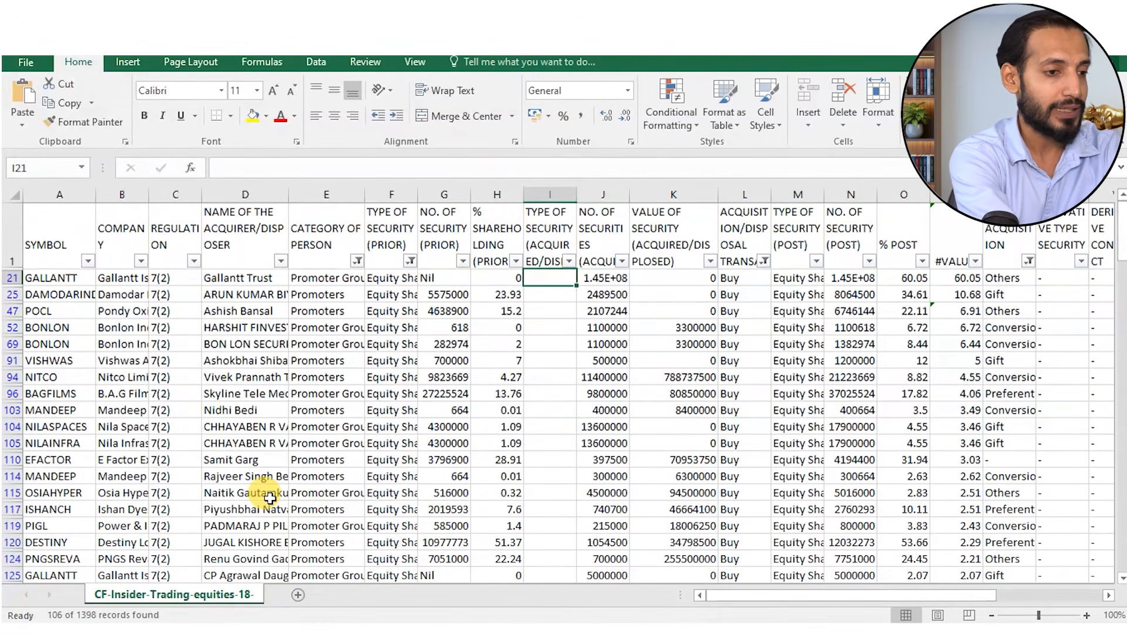
key(Left)
key(Left)
key(Left)
key(Left)
key(Left)
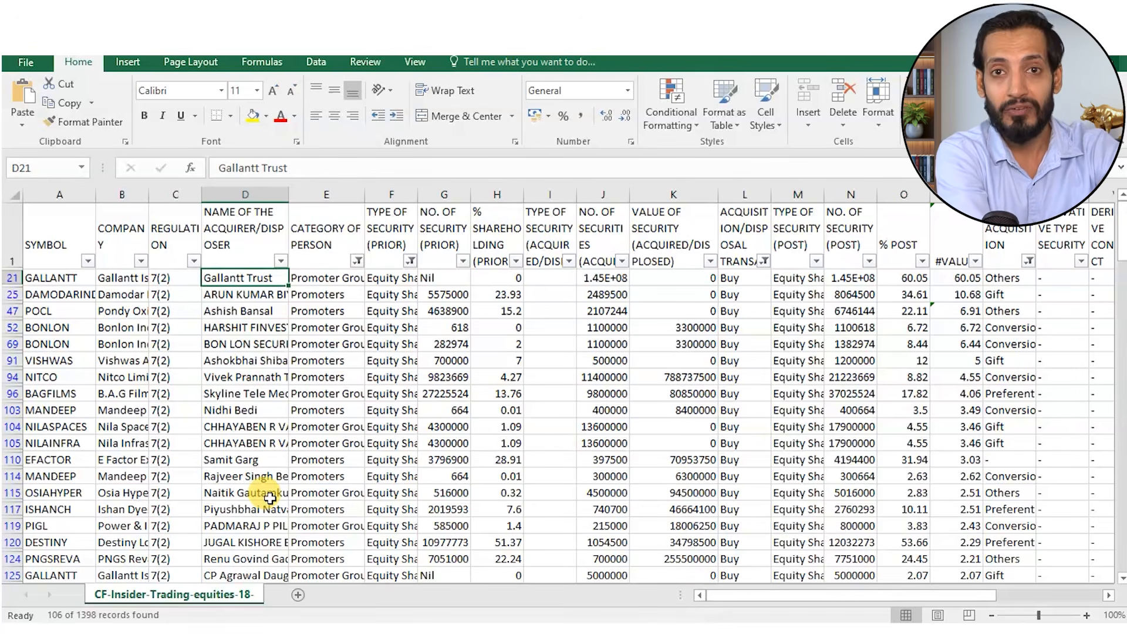
key(Right)
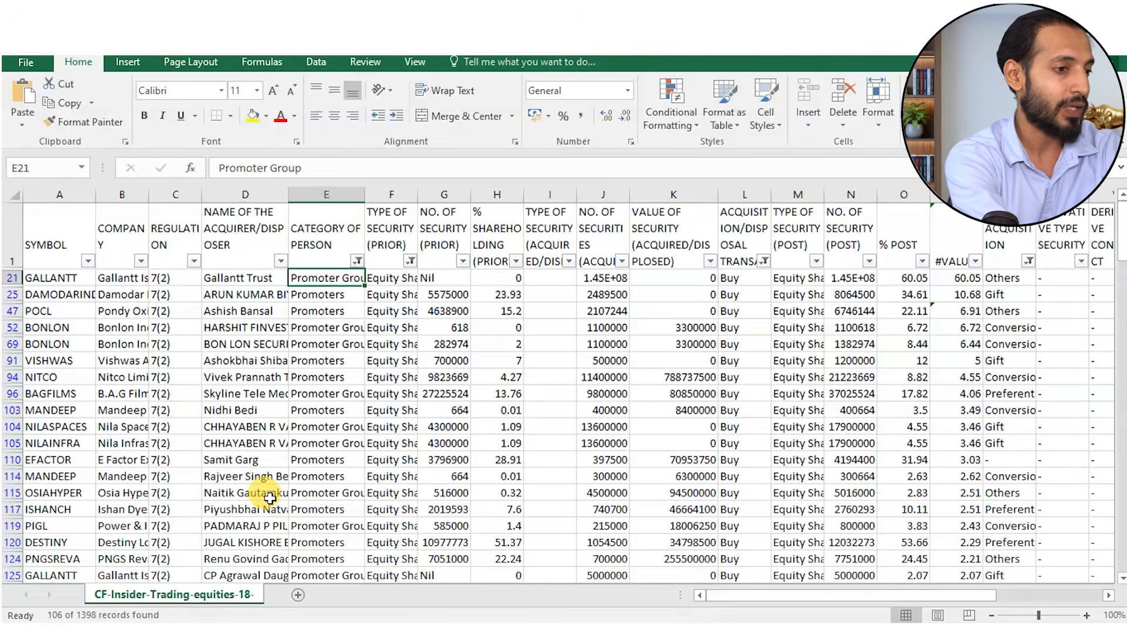
key(Left)
key(Left)
key(Left)
key(ctrl+Home)
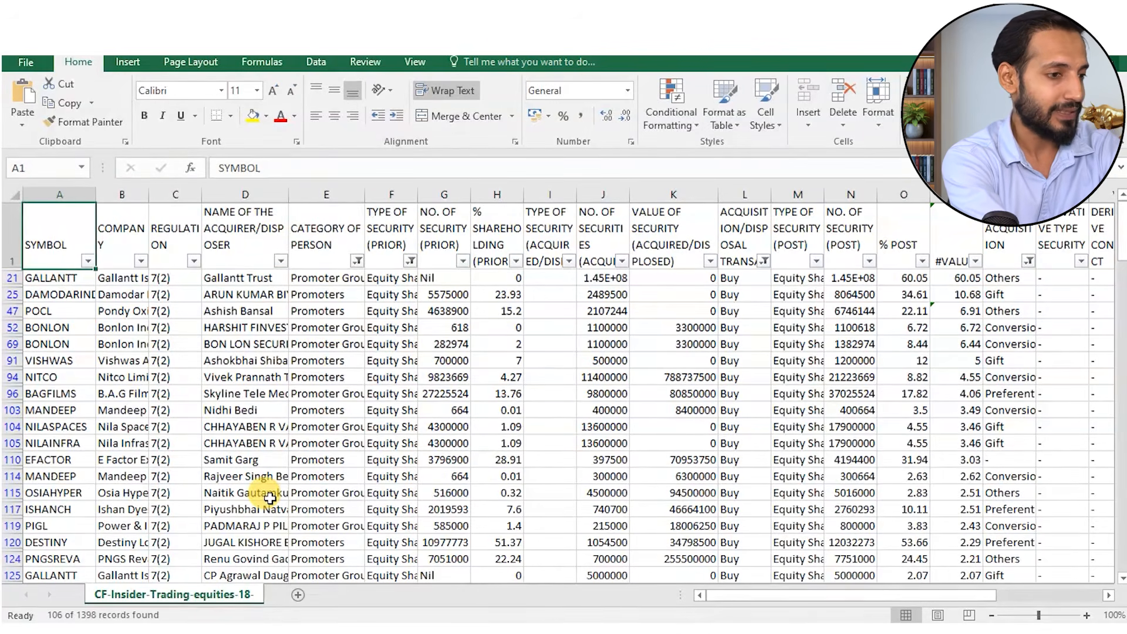
- Review the first filtered buy transaction across its columns, through to the derivative columns after the mode of acquisition
key(Right)
key(Right)
key(Right)
key(Right)
key(Right)
key(Right)
key(Right)
key(Right)
key(Right)
key(Down)
key(Right)
key(Right)
key(Right)
key(Right)
key(Right)
key(Right)
key(Right)
key(Right)
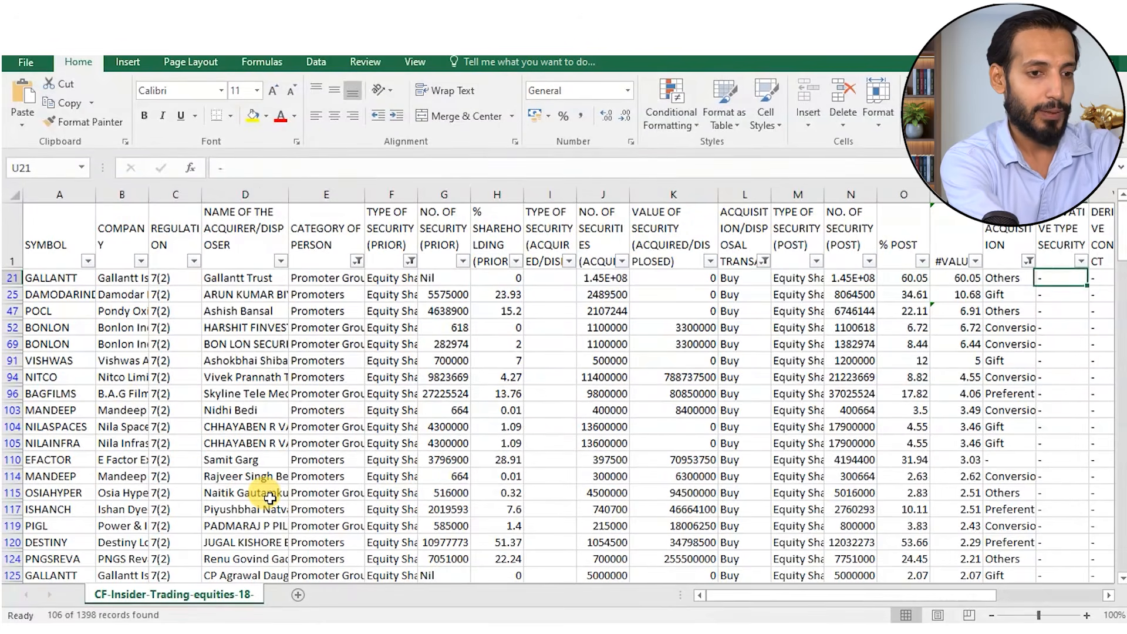
key(Right)
key(Right)
- Sort the filtered records by the shareholding difference column after % Post, from largest to smallest
key(Left)
key(Left)
key(Left)
key(Left)
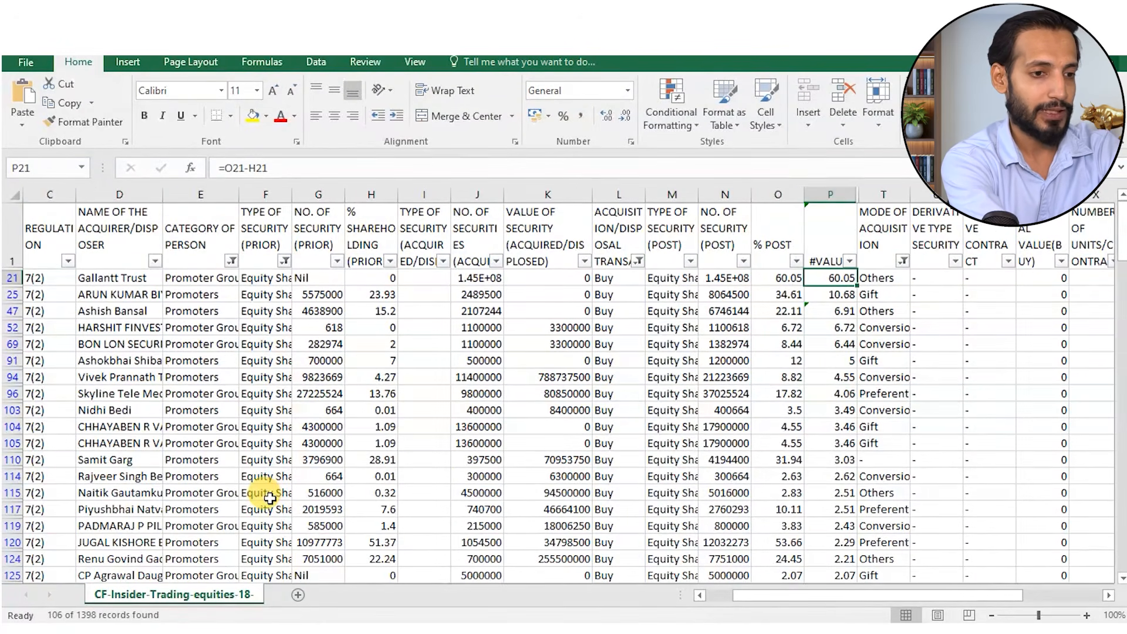
key(Up)
key(alt+Down)
key(Down)
key(Down)
key(Down)
key(Up)
key(Return)
- Examine the GALLANTT row from the shareholding difference column back to its symbol
key(Down)
key(Right)
key(Left)
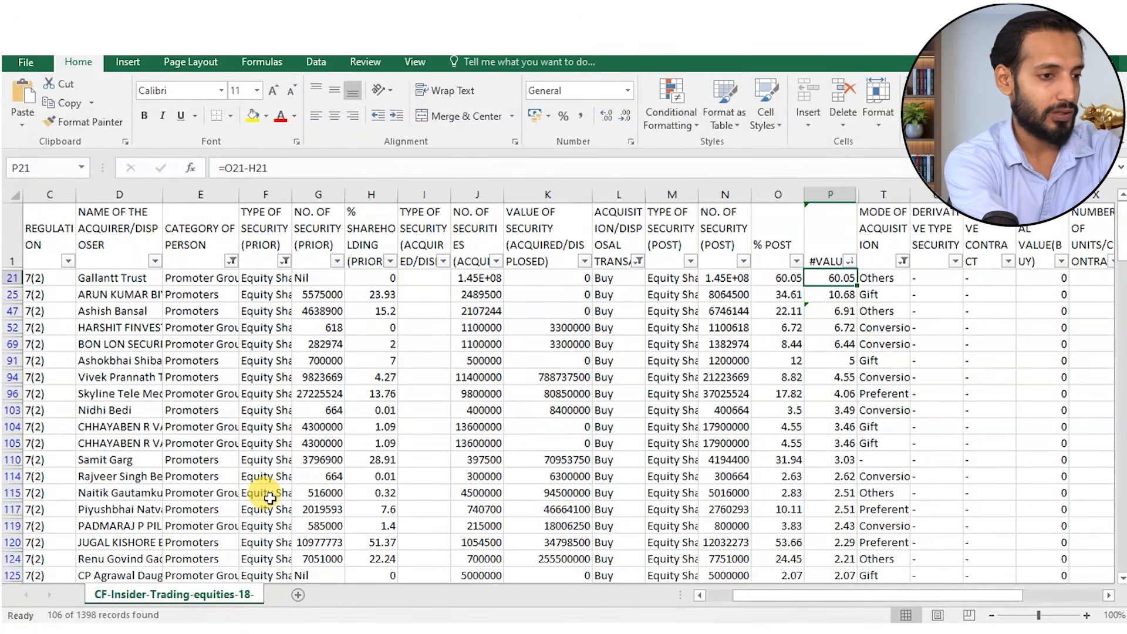
key(Left)
key(Left)
key(Left)
key(Left)
key(Left)
key(Left)
key(Left)
key(Left)
key(Left)
key(Left)
key(Left)
key(Left)
key(Left)
key(Left)
key(Left)
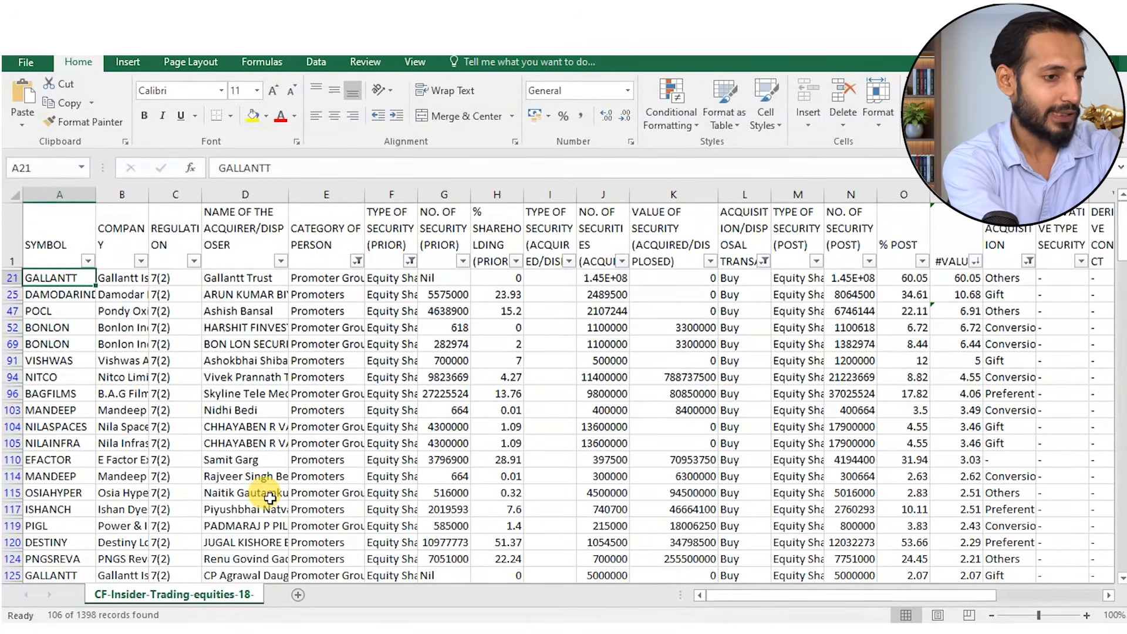
key(Right)
key(Left)
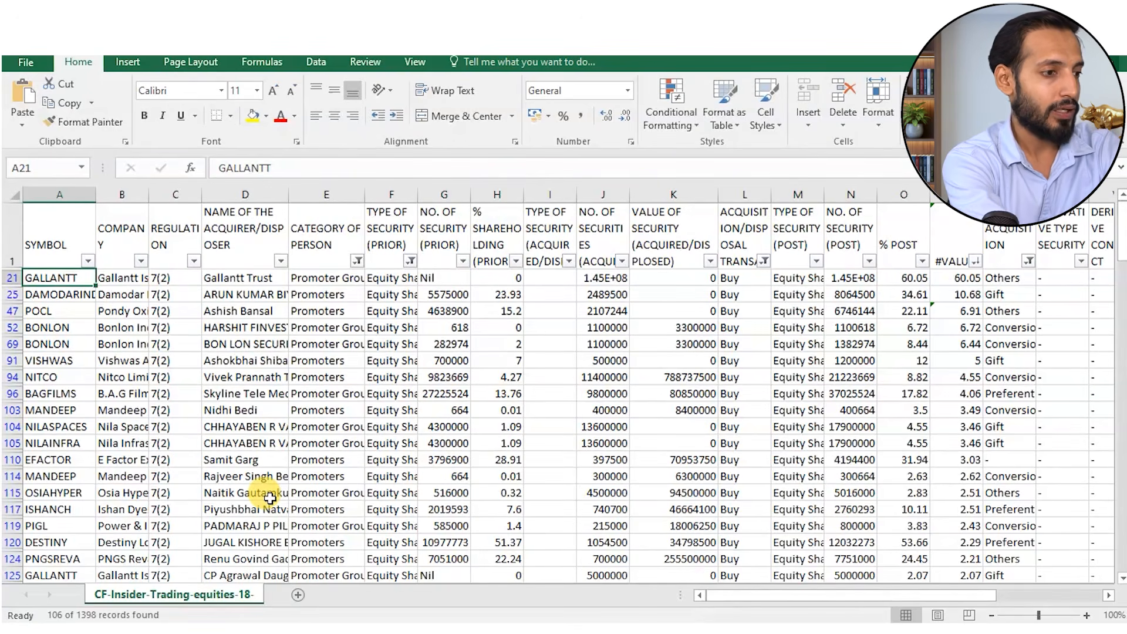
- Read the GALLANTT entry across the company, acquirer, shareholding and transaction columns
key(Right)
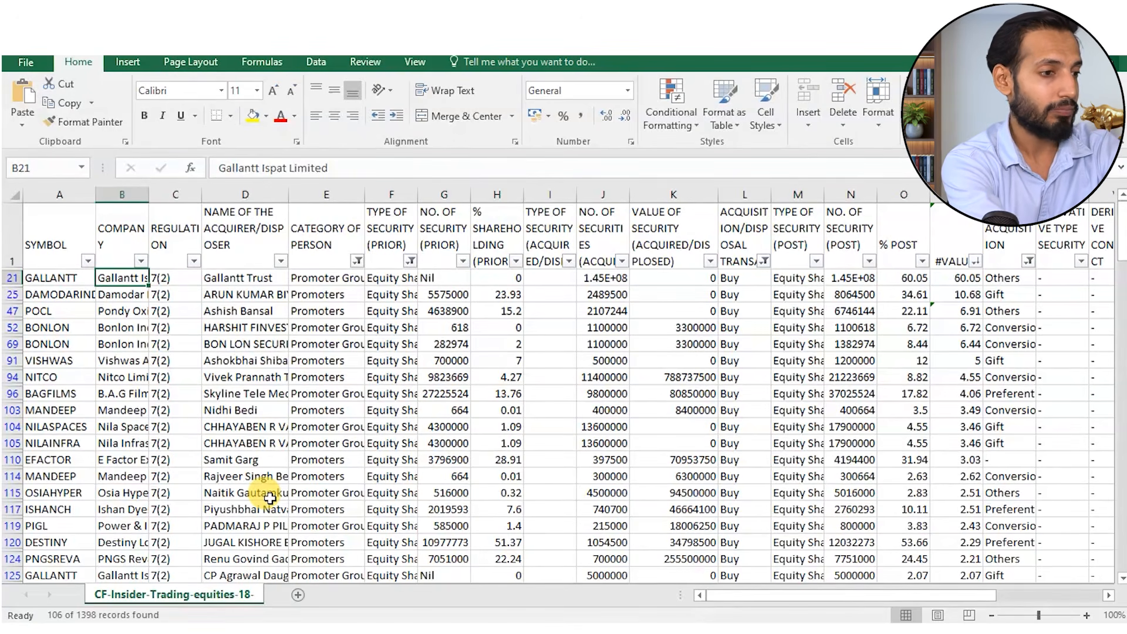
key(Right)
key(Right)
key(Right)
key(Right)
key(Right)
key(Right)
key(Right)
key(Right)
key(Right)
key(Right)
key(Right)
key(Right)
key(Right)
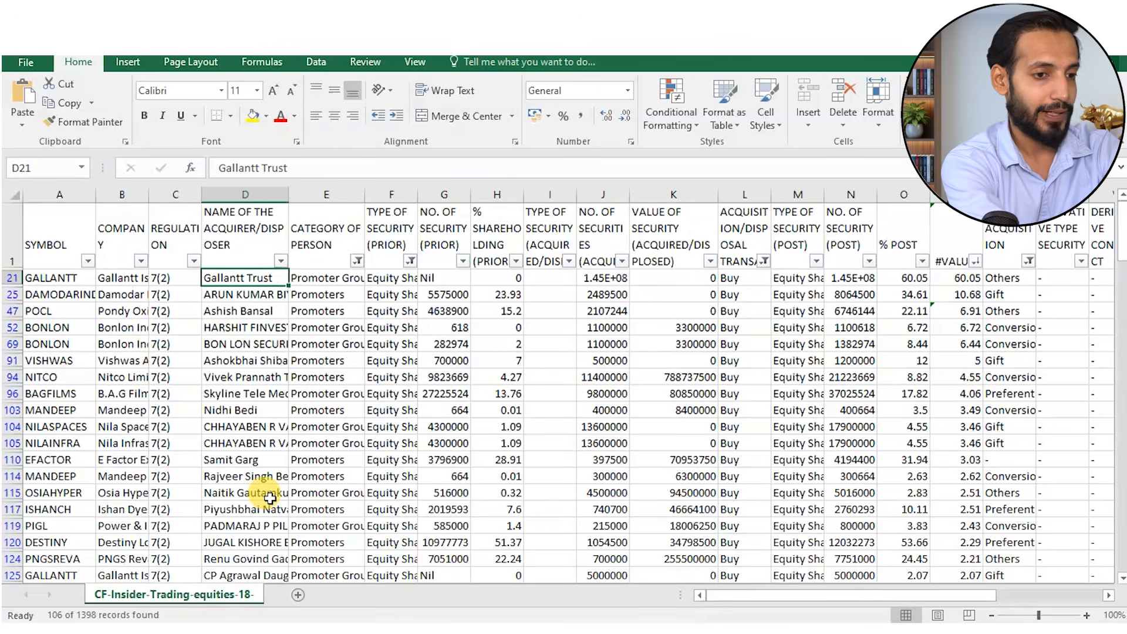
- Read the DAMODARIND entry from the post-transaction holding columns back to its symbol
key(Down)
key(Left)
key(Left)
key(Left)
key(Left)
key(Left)
key(Left)
key(Left)
key(Left)
key(Left)
key(Left)
key(Left)
key(Left)
key(Left)
key(Left)
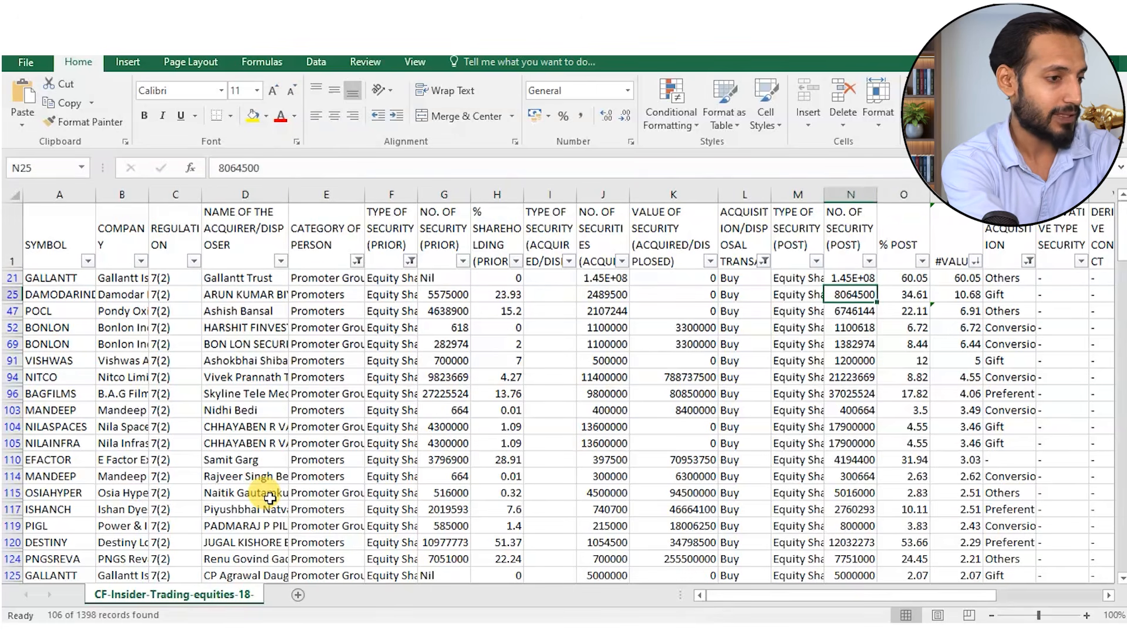
- Check the POCL entry's acquirer, prior shareholding percentage and acquired securities, through to the shareholding difference
key(Down)
key(Right)
key(Right)
key(Right)
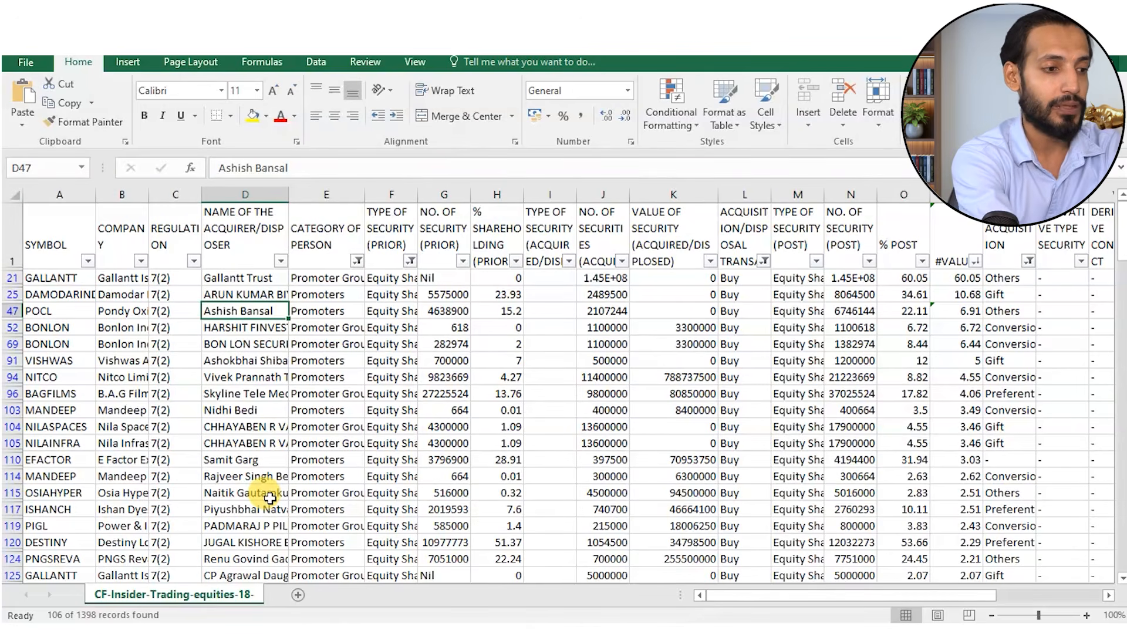
key(Right)
key(Right)
key(Right)
key(Right)
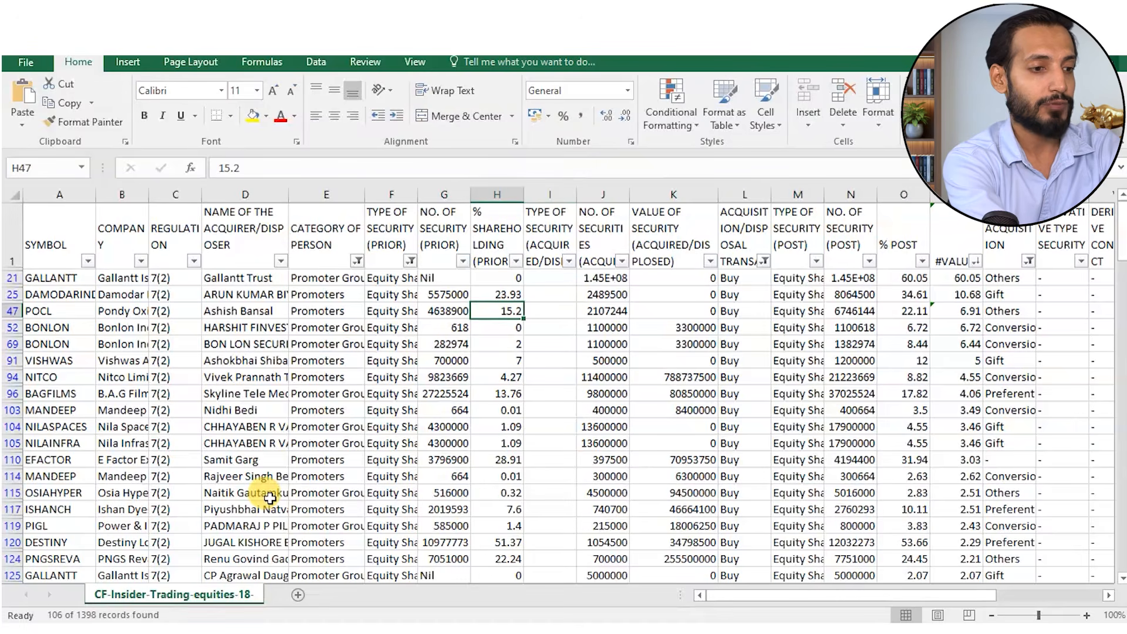
key(Right)
key(Right)
key(Right)
key(Right)
key(Right)
key(Right)
key(Right)
key(Right)
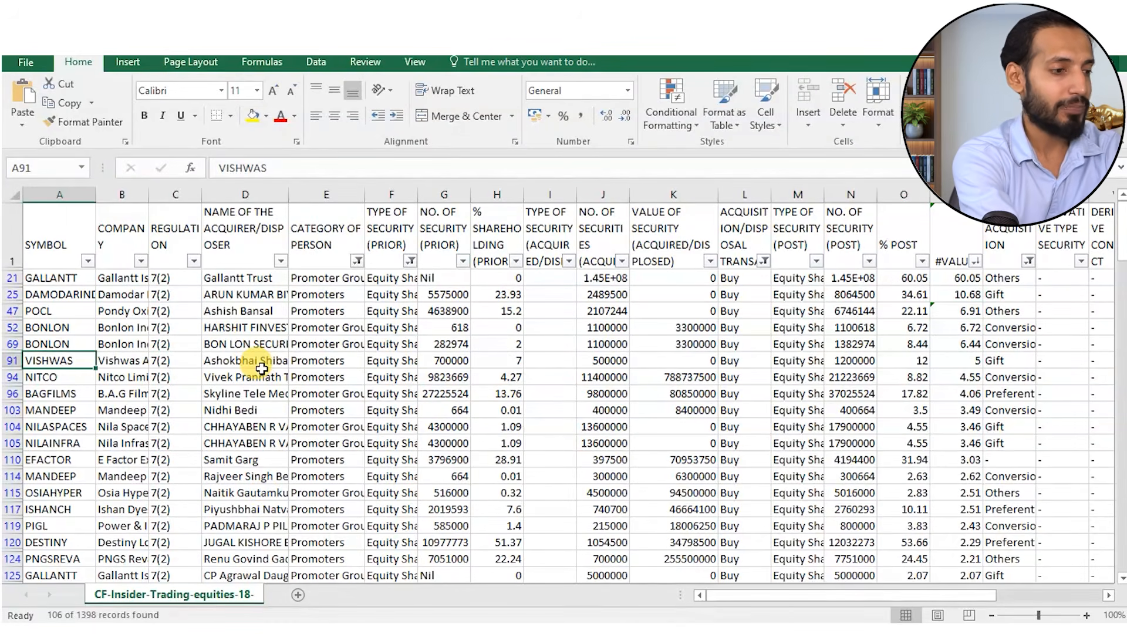
- Look down the Symbol column from VISHWAS for companies with repeated insider purchases, such as KIRIINDUS
key(Down)
key(Down)
key(Up)
key(Down)
key(Down)
key(Down)
key(Down)
key(Down)
key(Down)
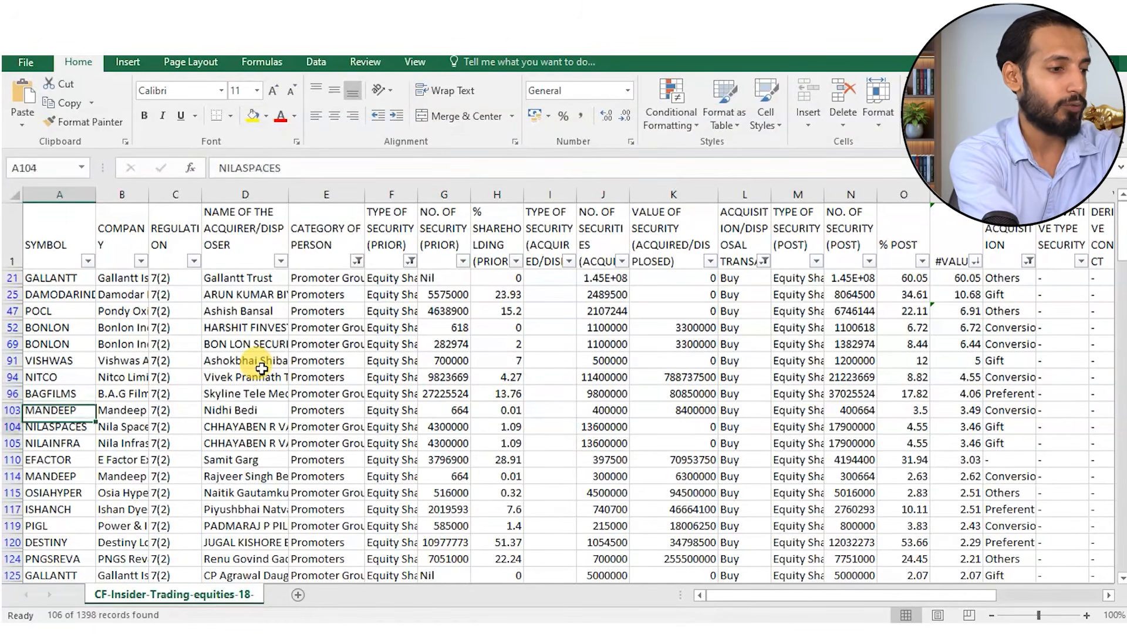
key(Down)
key(Down)
key(Down)
key(Down)
key(Down)
key(Down)
key(Down)
key(Down)
key(Down)
key(Down)
key(Down)
key(Down)
key(Down)
key(Down)
key(Down)
key(Down)
key(Down)
key(Up)
key(Up)
key(Up)
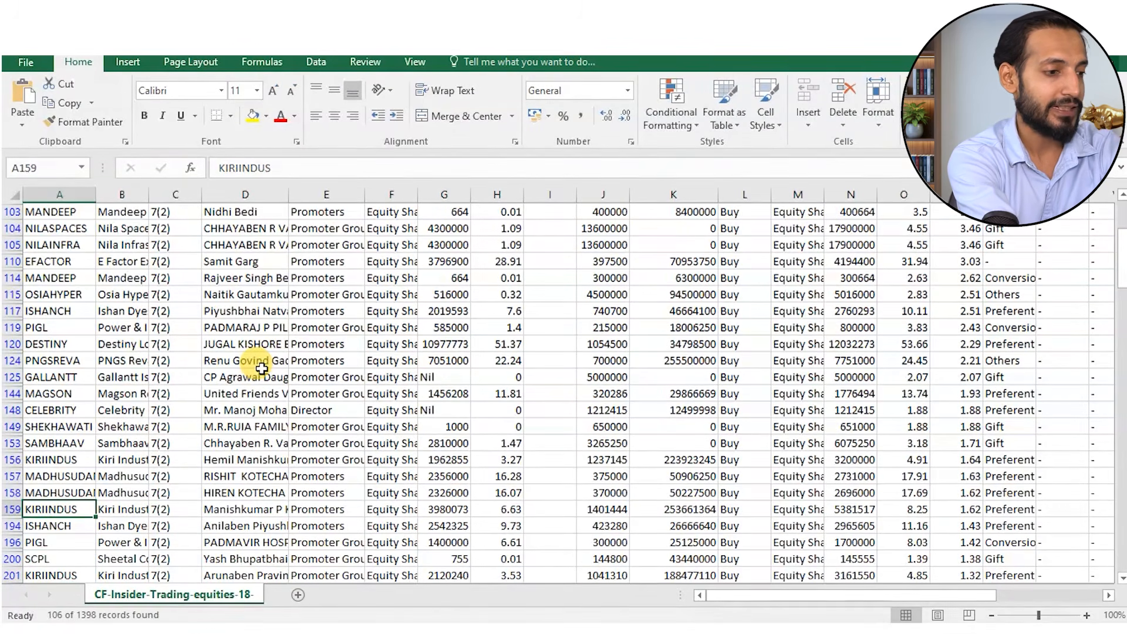
key(Up)
key(Up)
key(Up)
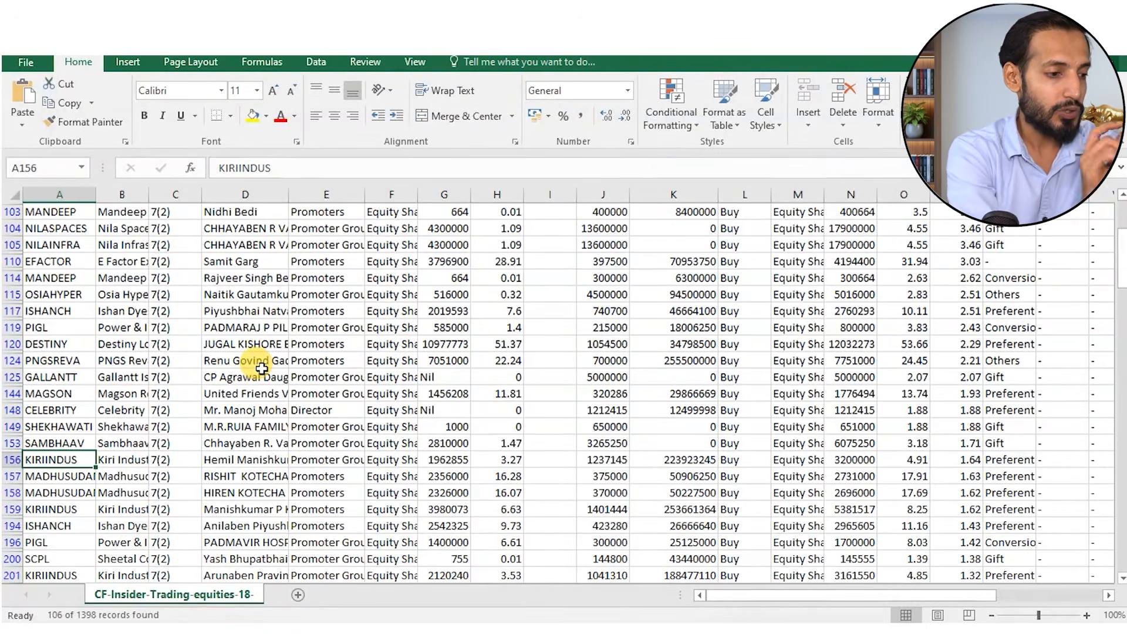
- Filter the Symbol column to show only AFFLE
key(ctrl+Up)
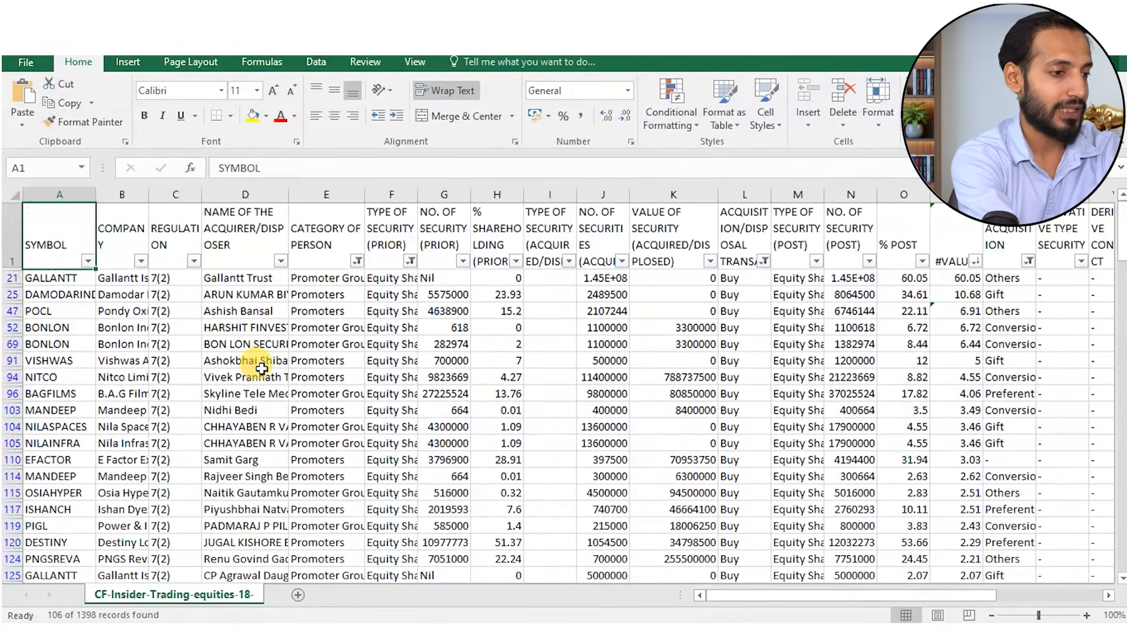
key(alt+Down)
key(Down)
key(Down)
key(Down)
key(Down)
key(Down)
key(Down)
key(Down)
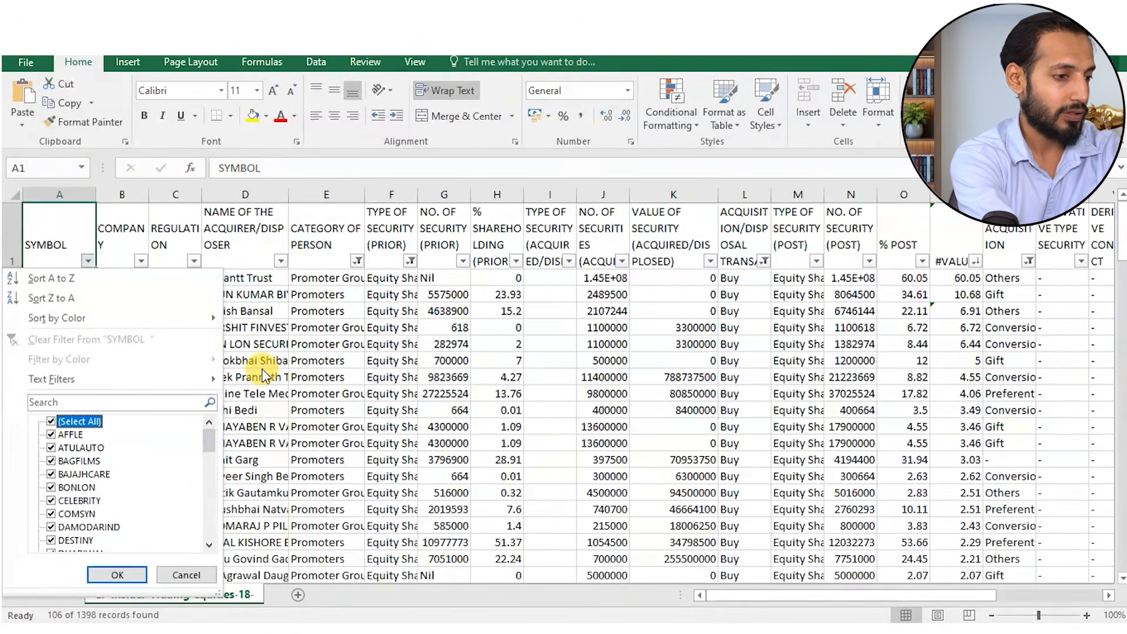
key(space)
key(Down)
key(space)
key(Tab)
key(Return)
key(Right)
key(Left)
- Filter the Symbol column to show only the KIRIINDUS entries
key(alt+Down)
key(Down)
key(Down)
key(Down)
key(Down)
key(Down)
key(Down)
key(Down)
key(Down)
key(Up)
key(space)
key(Down)
key(Down)
key(Down)
key(Down)
key(Down)
key(Down)
key(Down)
key(Down)
key(Down)
key(Down)
key(Down)
key(Down)
key(Down)
key(Down)
key(Down)
key(Down)
key(Down)
key(Down)
key(Down)
key(Down)
key(Down)
key(Down)
key(Down)
key(Down)
key(Down)
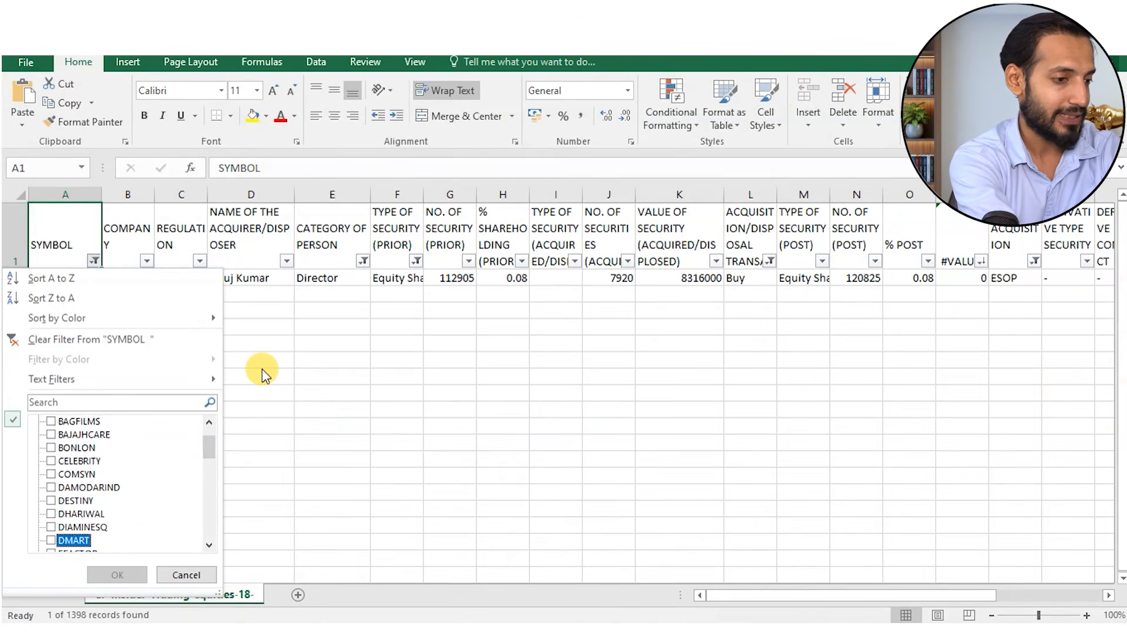
key(Down)
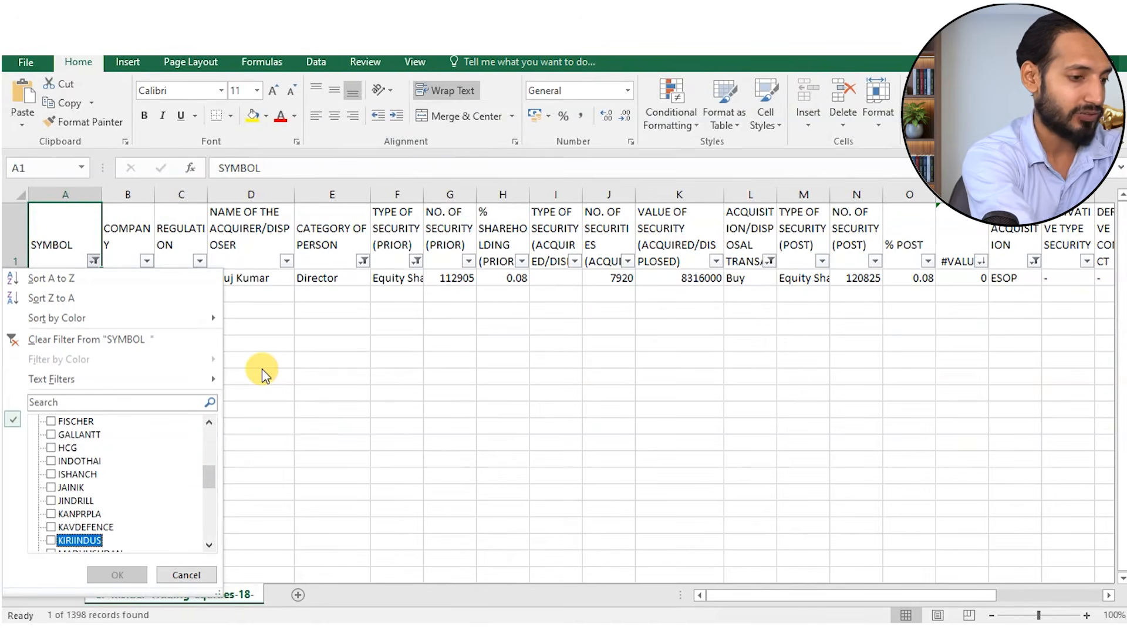
key(space)
key(Return)
- Review the acquirer names and the category of person across the KIRIINDUS entries
key(Down)
key(Right)
key(Right)
key(Right)
key(Right)
key(Right)
key(Right)
key(Right)
key(Left)
key(Left)
key(Left)
key(Left)
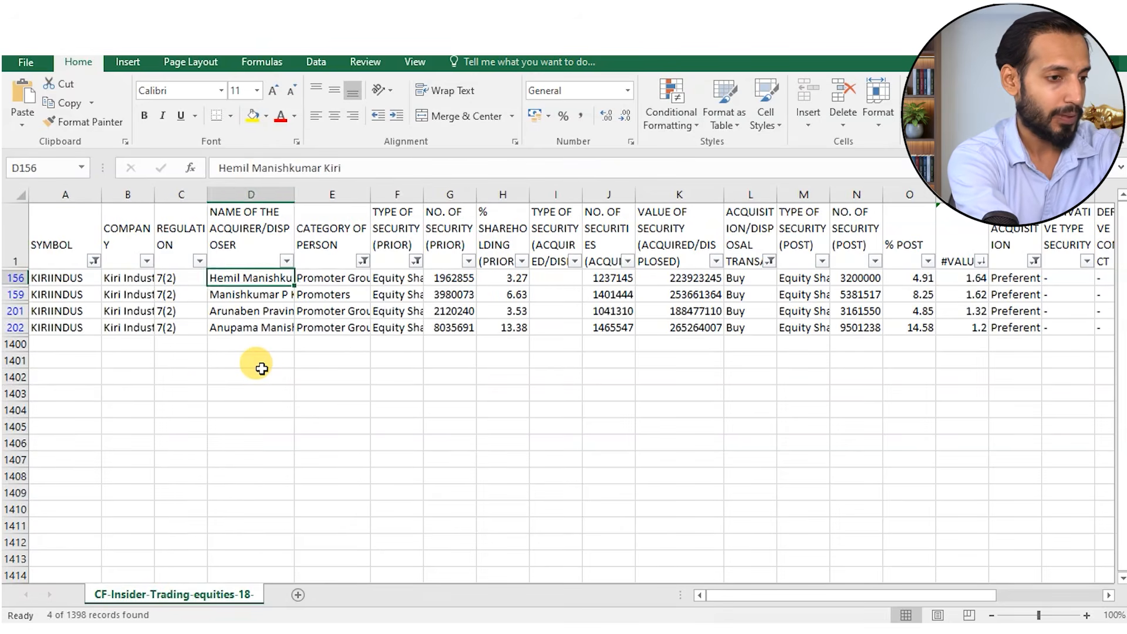
key(Right)
key(Down)
key(Down)
key(Down)
key(Up)
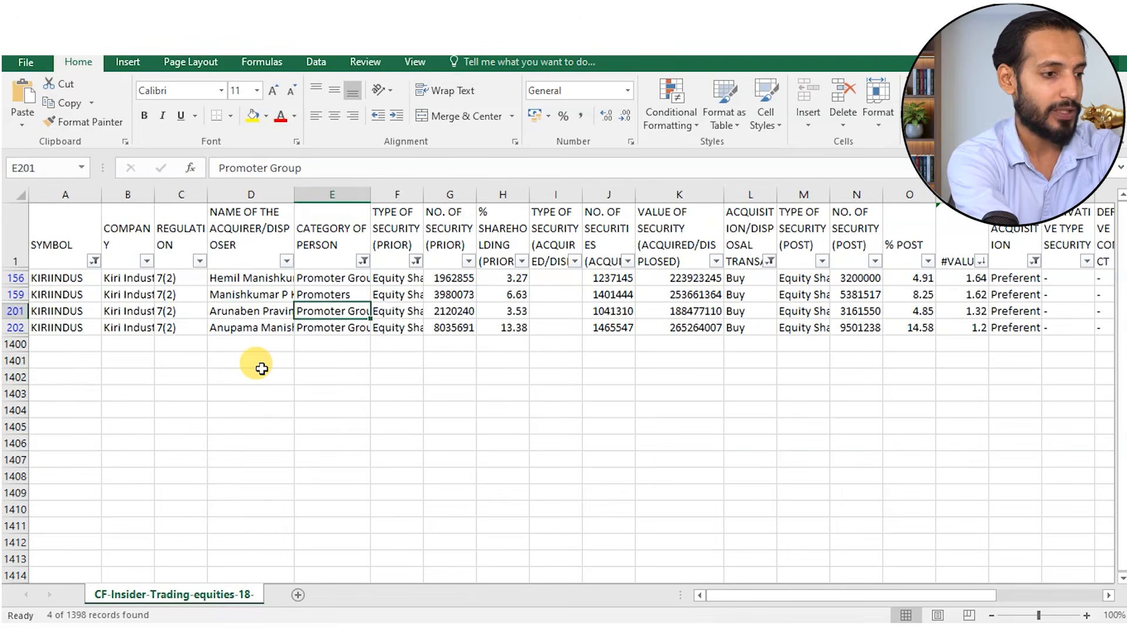
- Check the first KIRIINDUS entry's prior shareholding percentage and select the shareholding differences of all KIRIINDUS entries
key(Left)
key(Up)
key(Right)
key(Right)
key(Right)
key(Right)
key(Up)
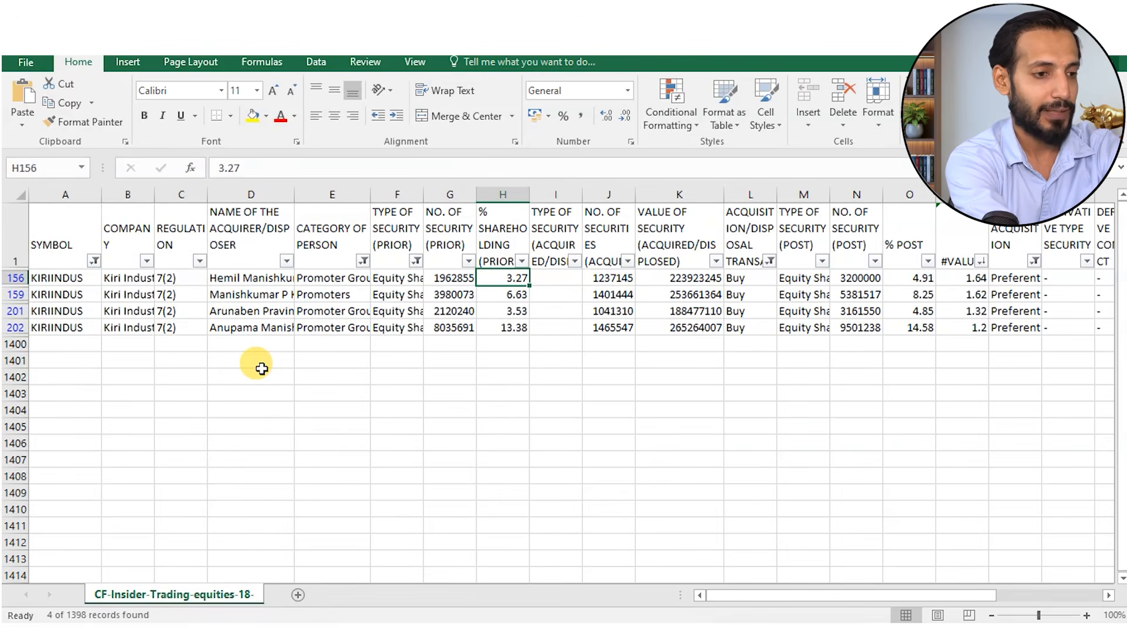
key(Right)
key(Right)
key(Right)
key(Right)
key(Right)
key(Right)
key(Right)
key(Right)
key(ctrl+shift+Down)
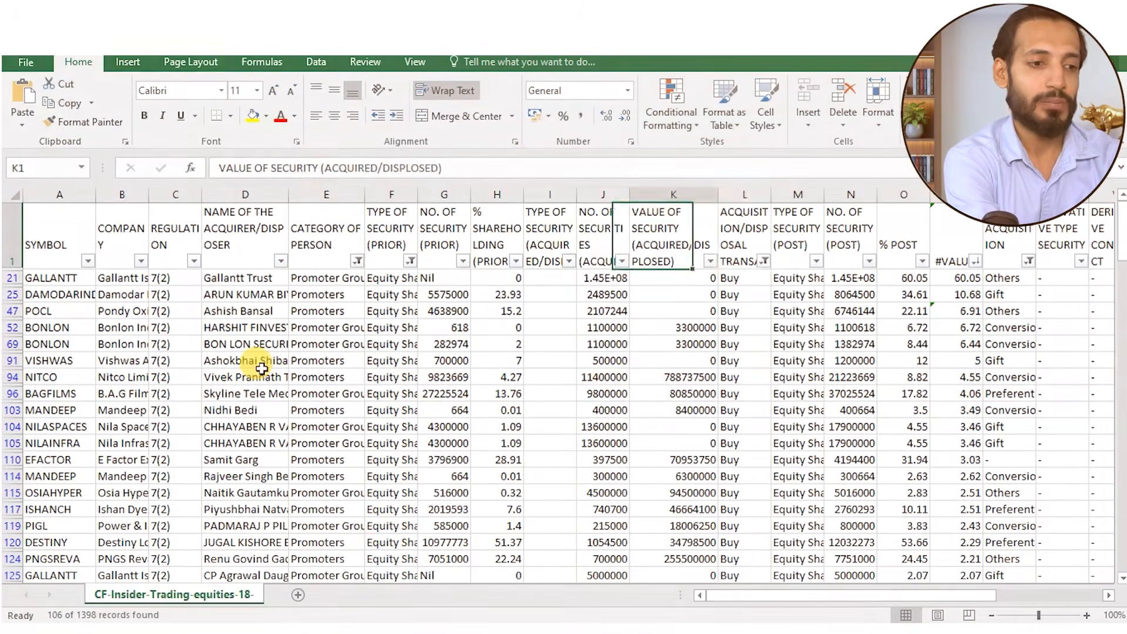
- Change the Acquisition/Disposal Transaction Type filter from Buy to Sell
key(Right)
key(Right)
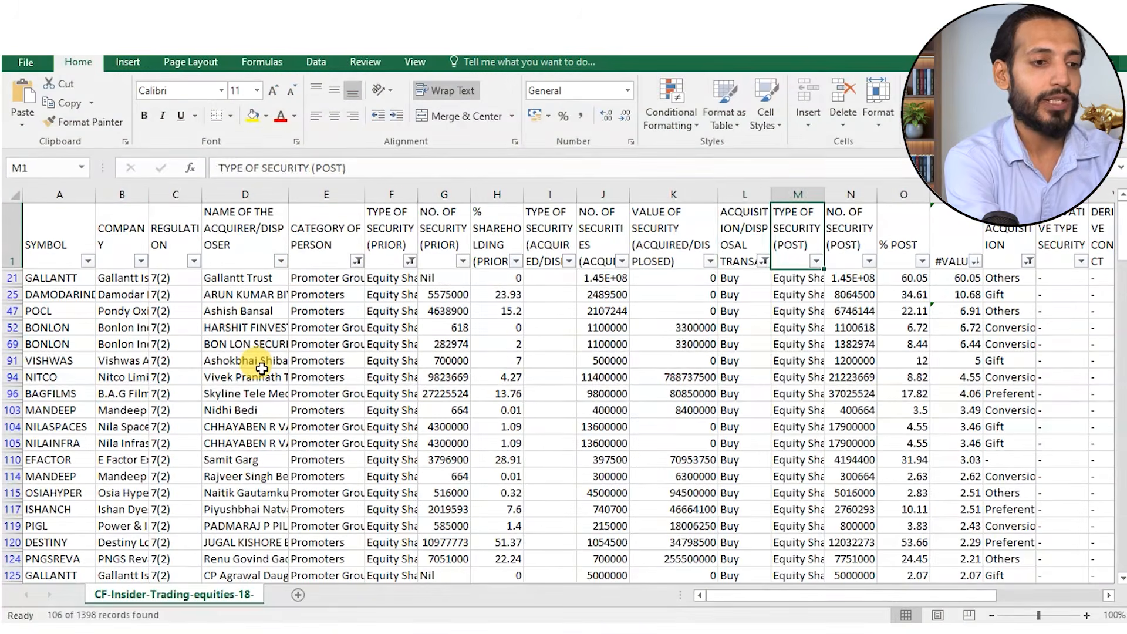
key(Left)
key(alt+Down)
key(Down)
key(Down)
key(Down)
key(Down)
key(Down)
key(Down)
key(Down)
key(Down)
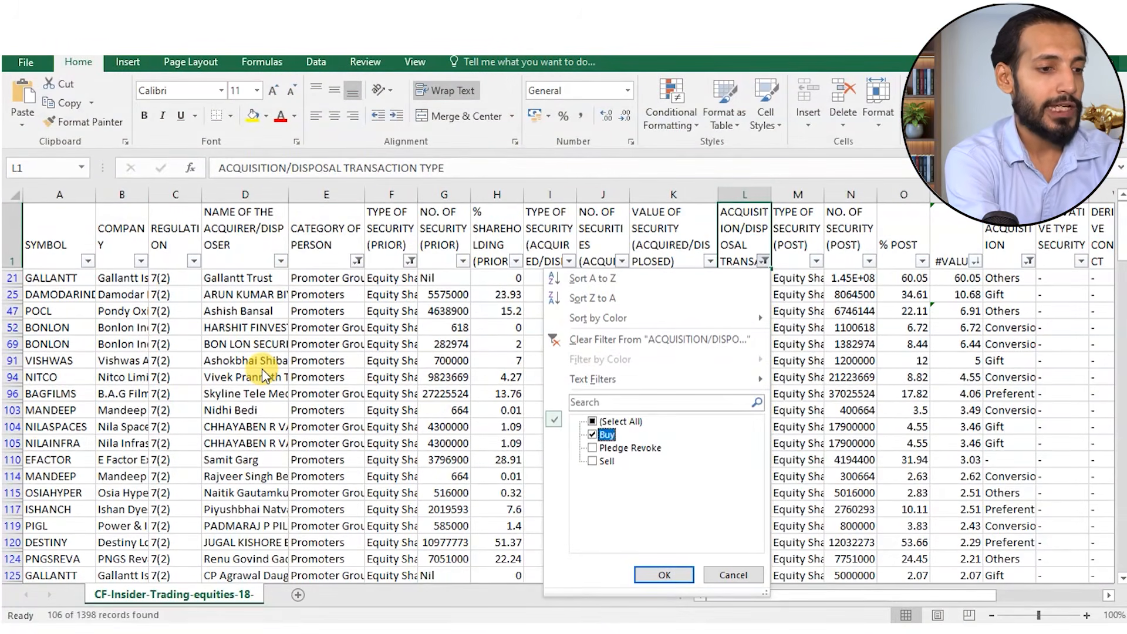
key(Up)
key(space)
key(space)
key(Down)
key(Down)
key(Down)
key(space)
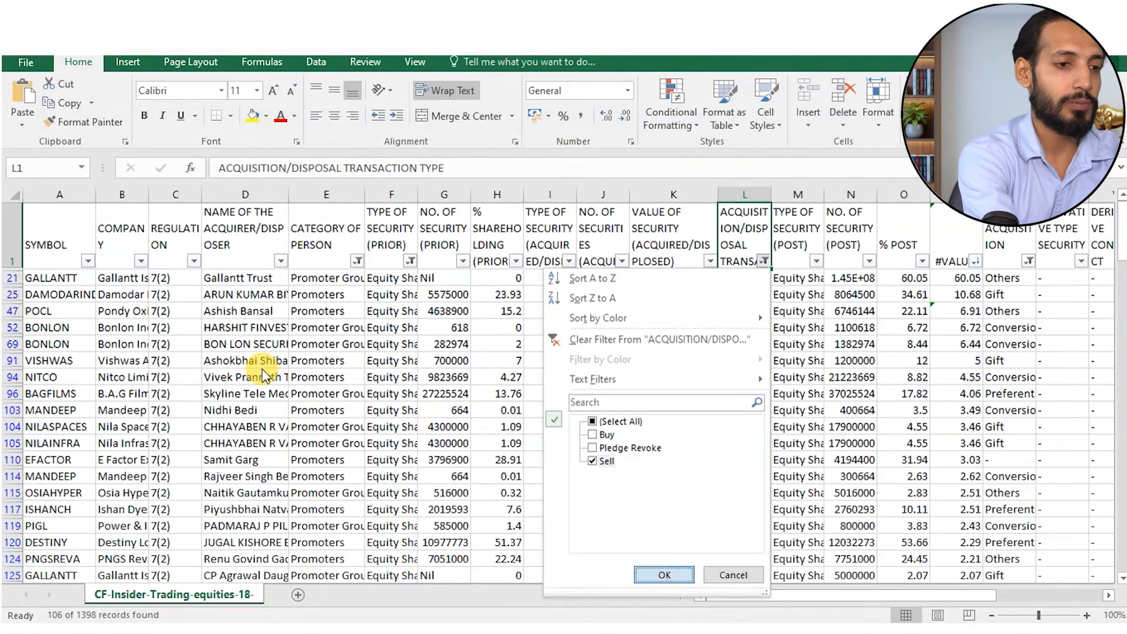
key(Return)
key(Down)
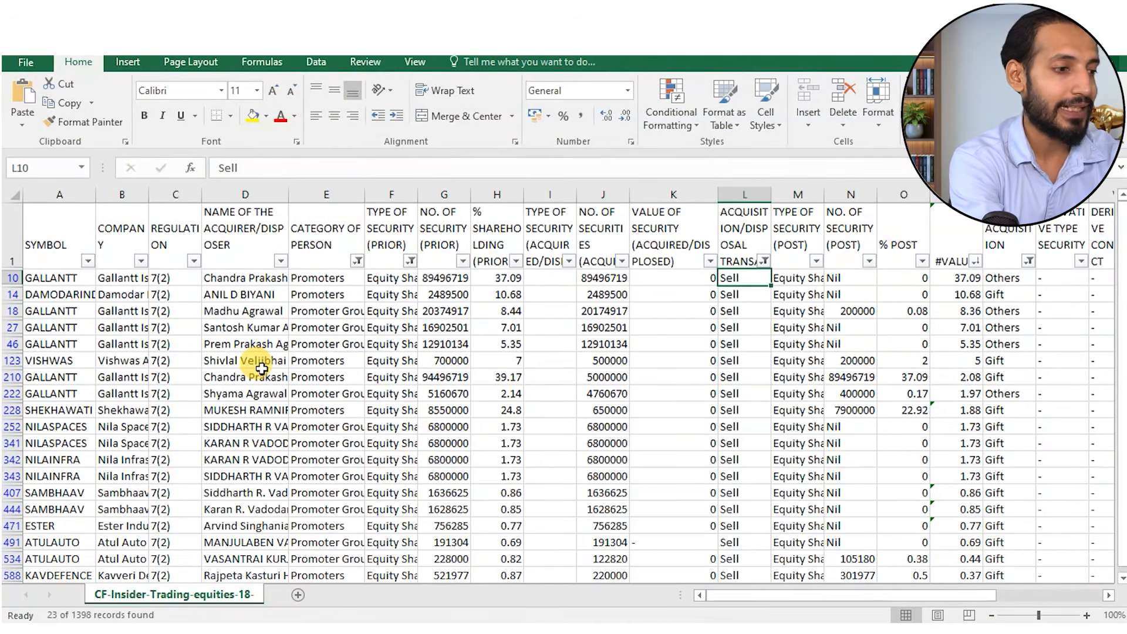
- Look down the Symbol column of the Sell transactions from GALLANTT to EXCELINDUS
key(Left)
key(Left)
key(Left)
key(Left)
key(Left)
key(Left)
key(Left)
key(Left)
key(Left)
key(Left)
key(Left)
key(Down)
key(Down)
key(Down)
key(Right)
key(Left)
key(Down)
key(Down)
key(Down)
key(Down)
key(Down)
key(Down)
key(Down)
key(Down)
key(Down)
key(Down)
key(Down)
key(Down)
key(Down)
key(Down)
key(Down)
key(Down)
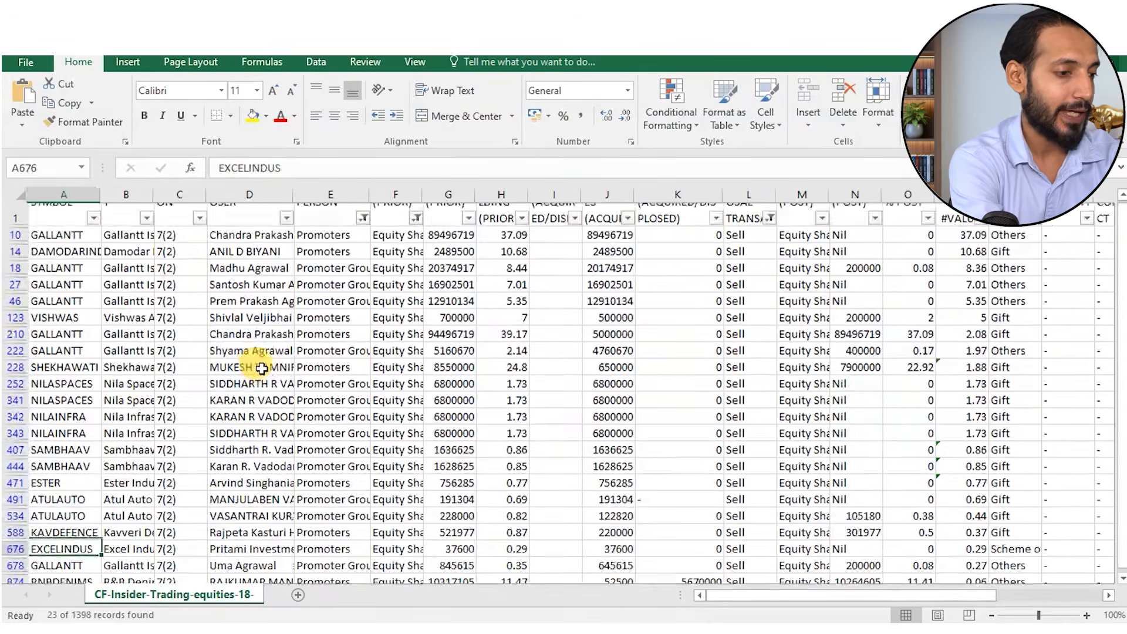
- Select the two ATULAUTO symbols and read the first entry across to its transaction type
key(Up)
key(Up)
key(Up)
key(shift+Down)
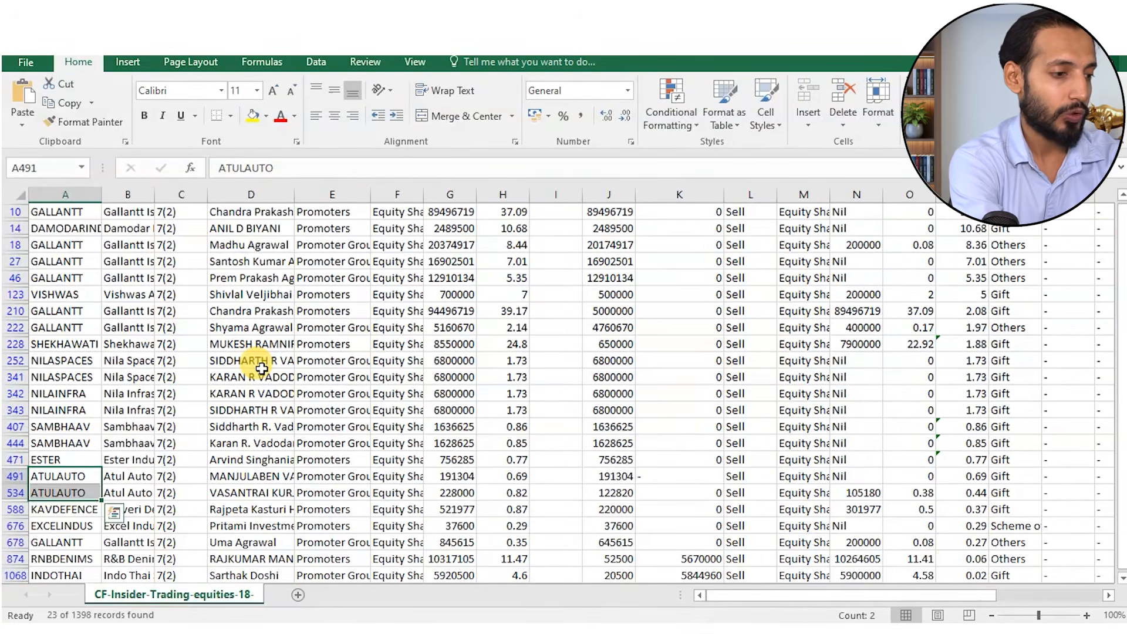
key(Right)
key(Right)
key(Right)
key(Right)
key(Right)
key(Right)
key(Right)
key(Right)
key(Right)
key(Right)
key(Right)
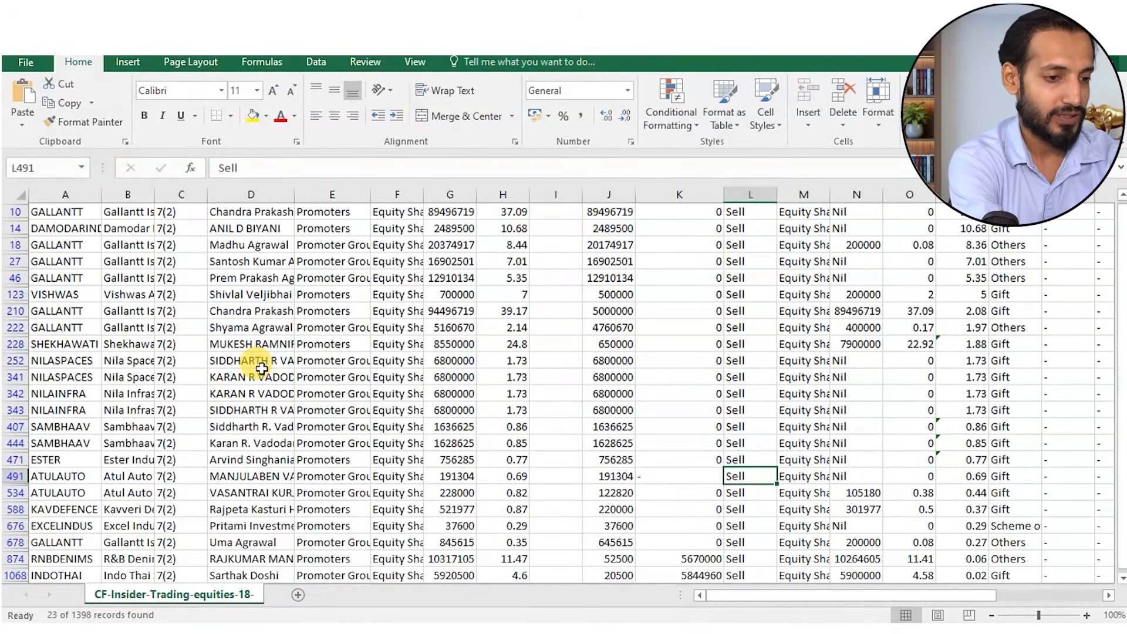
- Check the second ATULAUTO entry's prior shareholding percentage and read across to its shareholding difference
key(Left)
key(Left)
key(Left)
key(Left)
key(Down)
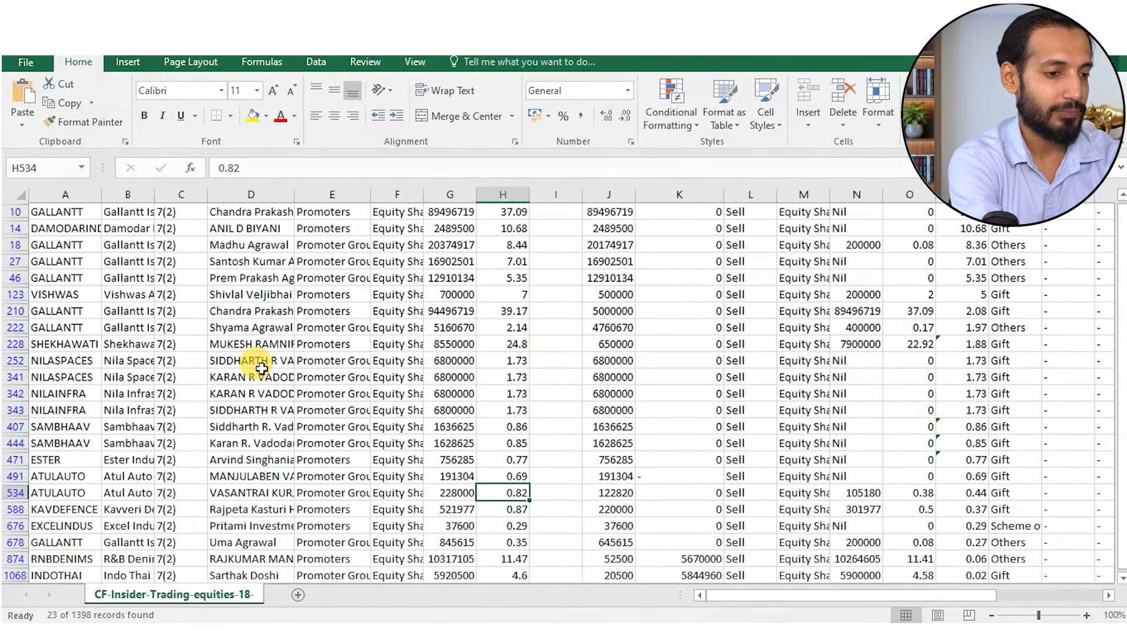
key(Right)
key(Right)
key(Right)
key(Right)
key(Right)
key(Right)
key(Right)
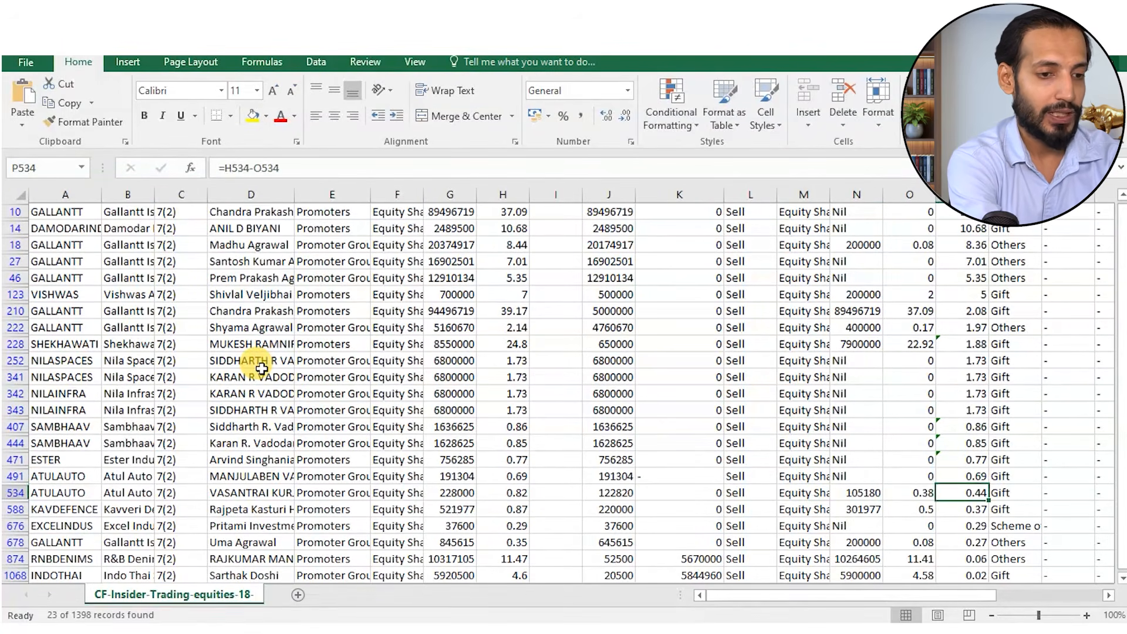
- Compare the two ATULAUTO entries' shareholding differences, mode of transaction and post-sale shareholding percentages
key(Up)
key(Right)
key(Left)
key(Down)
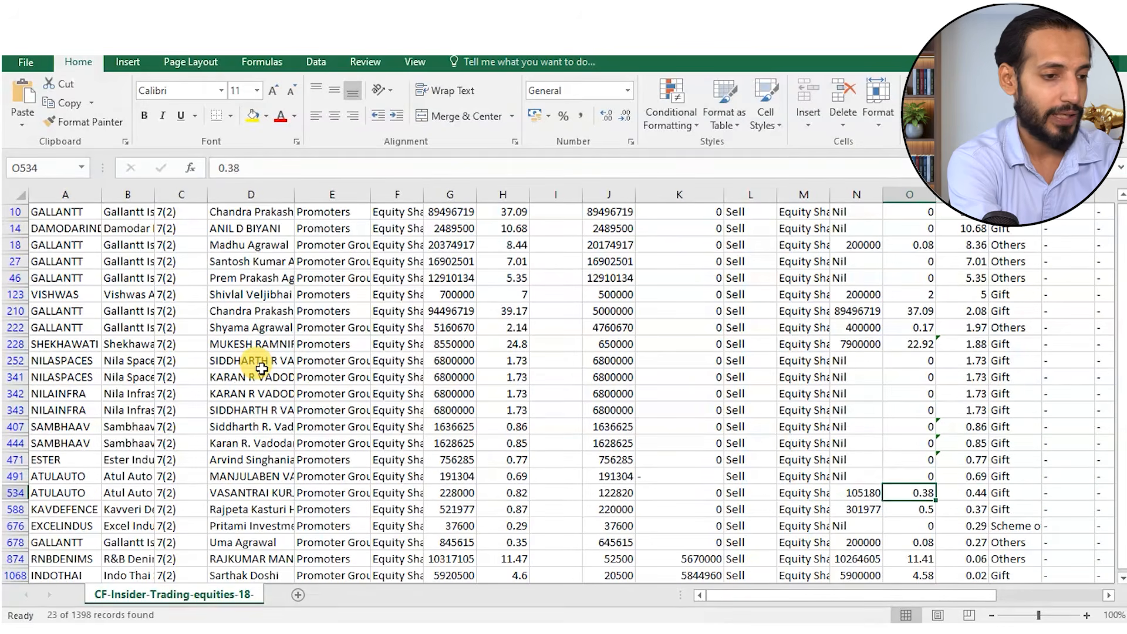
key(Up)
- Go back across the first ATULAUTO entry and look down past the last filtered Sell transaction
key(Left)
key(Left)
key(Left)
key(Left)
key(Left)
key(Left)
key(Left)
key(Left)
key(Left)
key(Left)
key(Left)
key(Right)
key(Left)
key(Down)
key(Down)
key(Down)
key(Down)
key(Down)
key(Down)
key(Down)
key(Down)
key(Down)
key(Down)
key(Down)
key(Down)
key(Left)
key(Up)
key(Up)
key(Up)
key(Up)
key(Up)
key(Up)
key(Up)
key(Up)
key(Up)
key(Up)
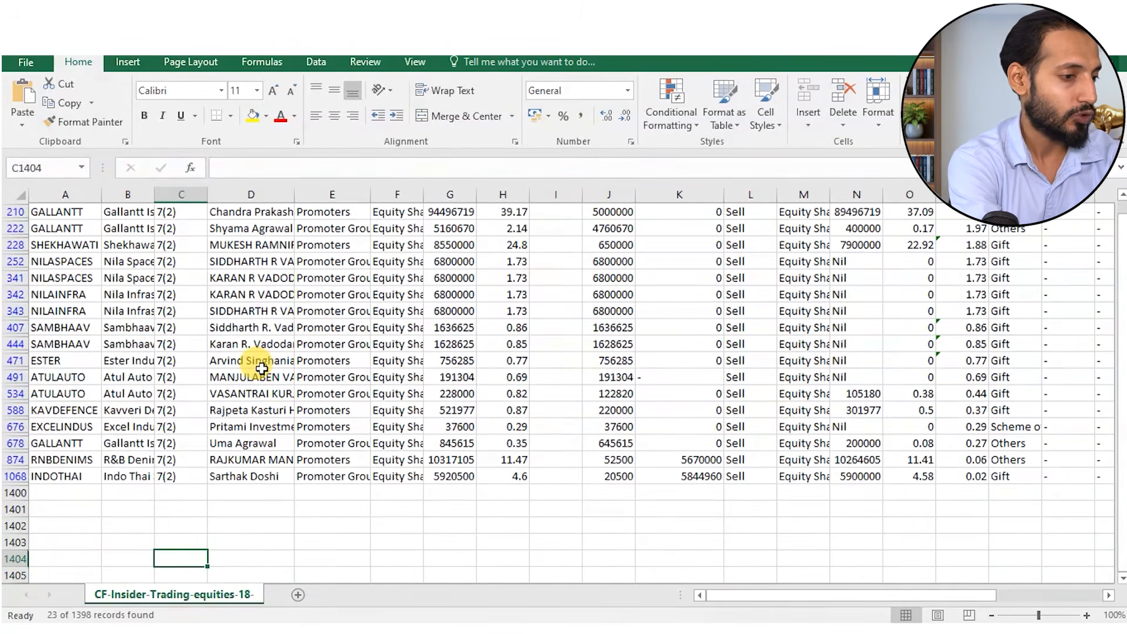
- Look back up the Sell transactions to the first entries of the Symbol column
key(Left)
key(Up)
key(Up)
key(Up)
key(Up)
key(Up)
key(Up)
key(Left)
key(Up)
key(Up)
key(ctrl+Up)
key(Down)
key(Down)
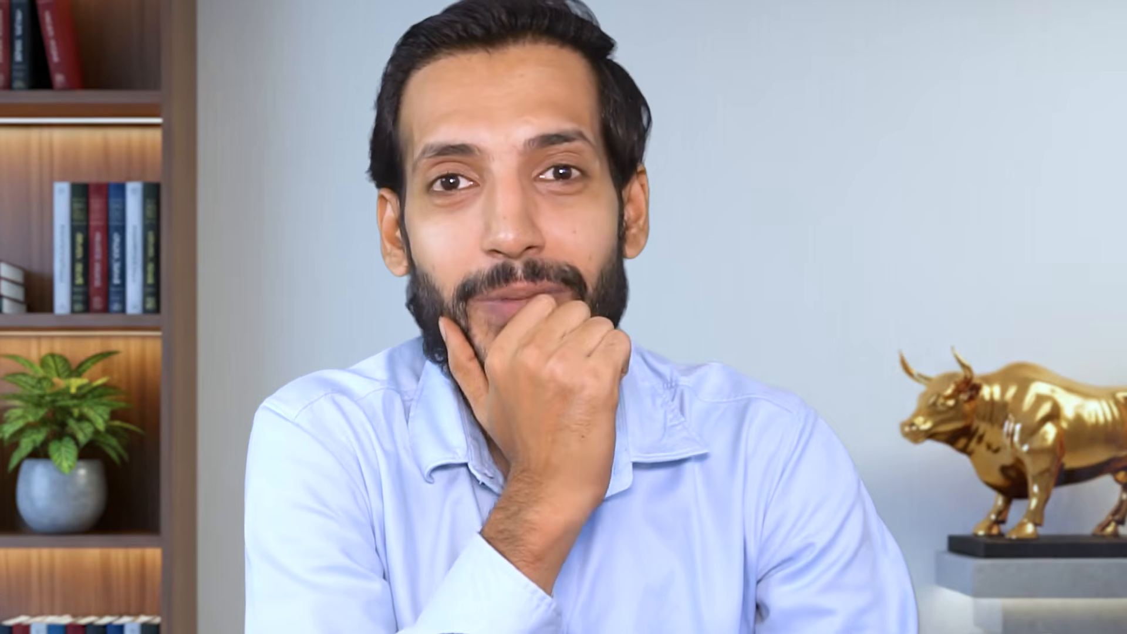